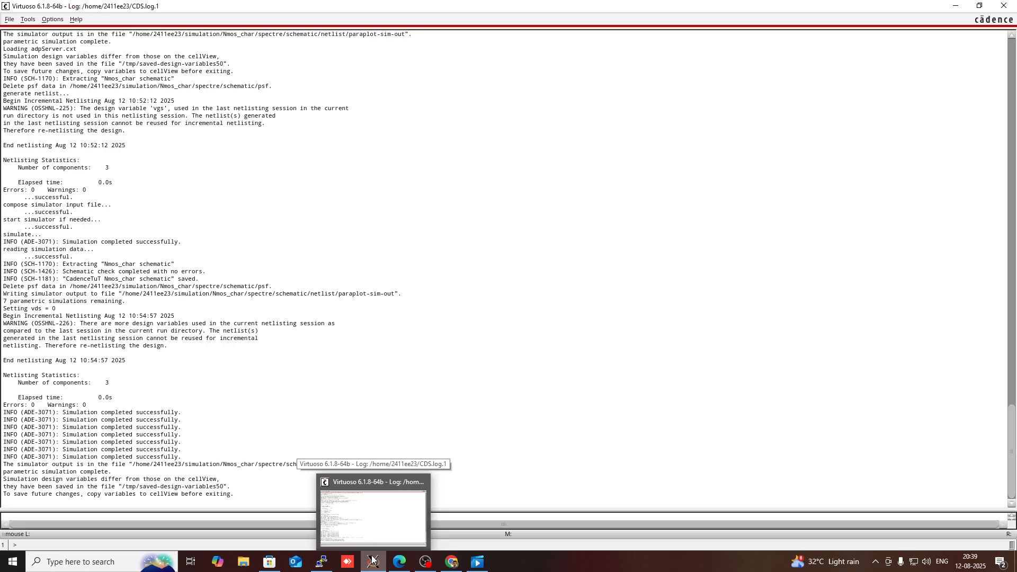
Step: Create a new schematic cellview named Pmos_char in the CadenceTuT library
left_click(373, 560)
left_click(373, 560)
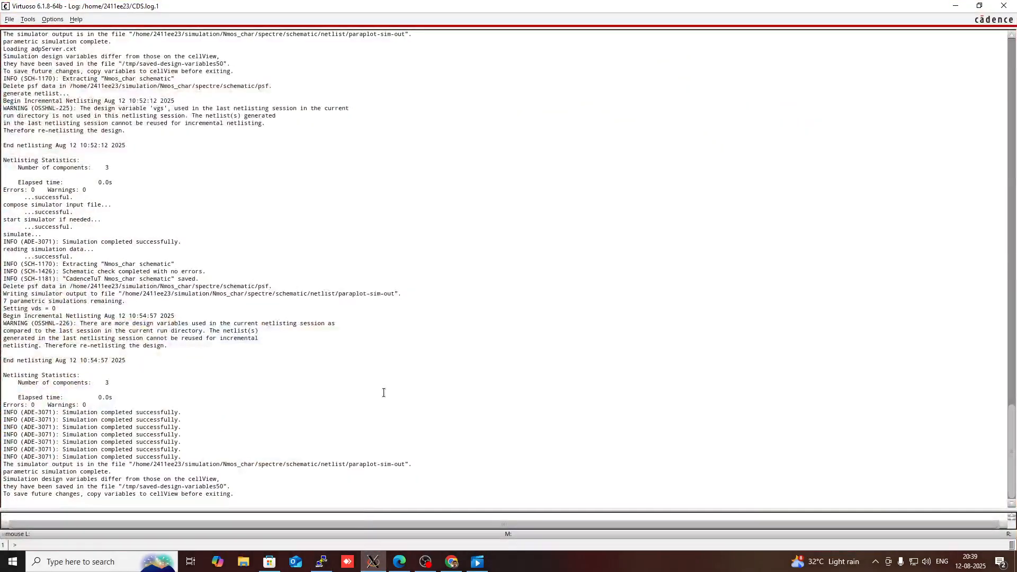
left_click(9, 20)
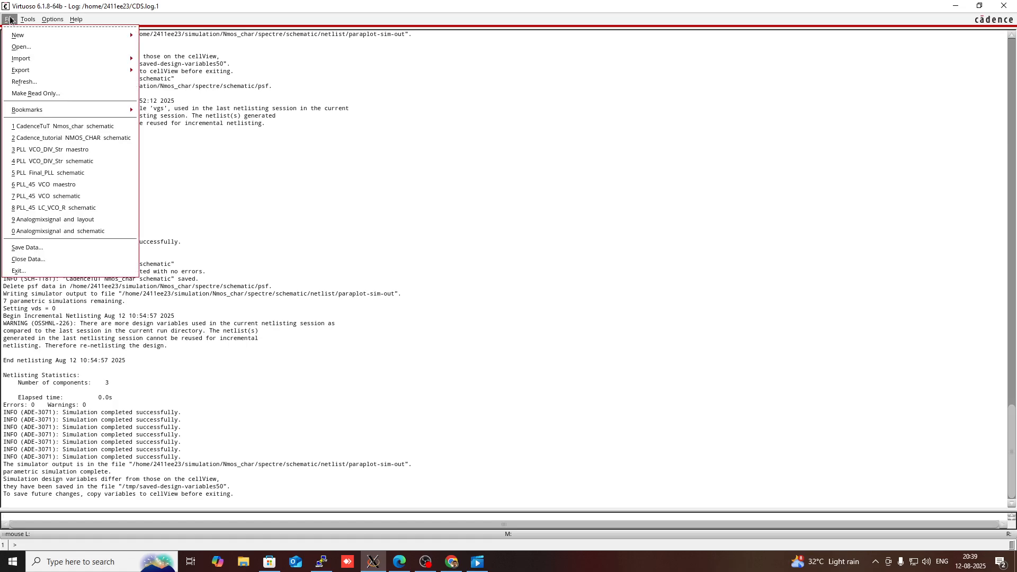
mouse_move(15, 36)
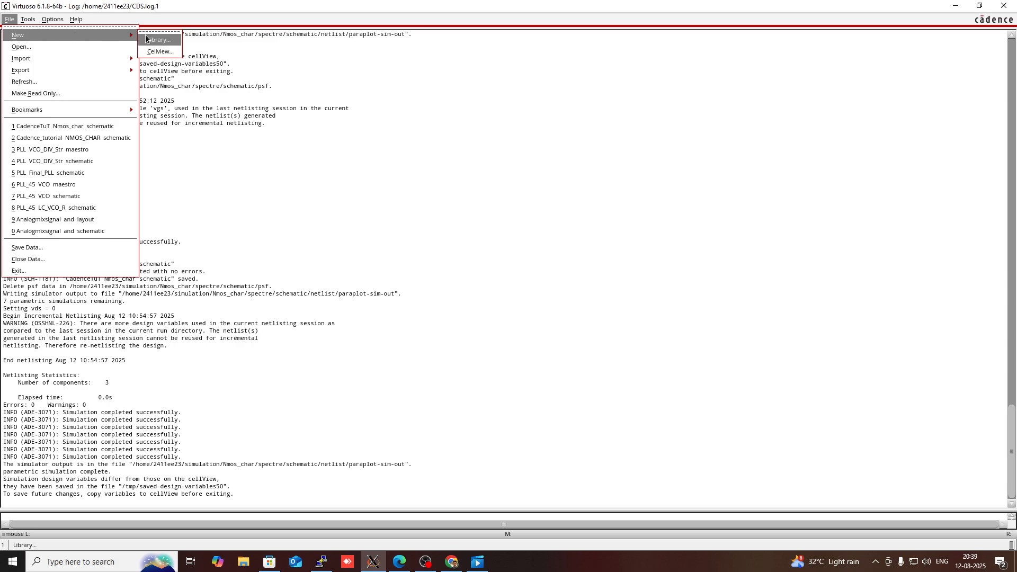
left_click(160, 52)
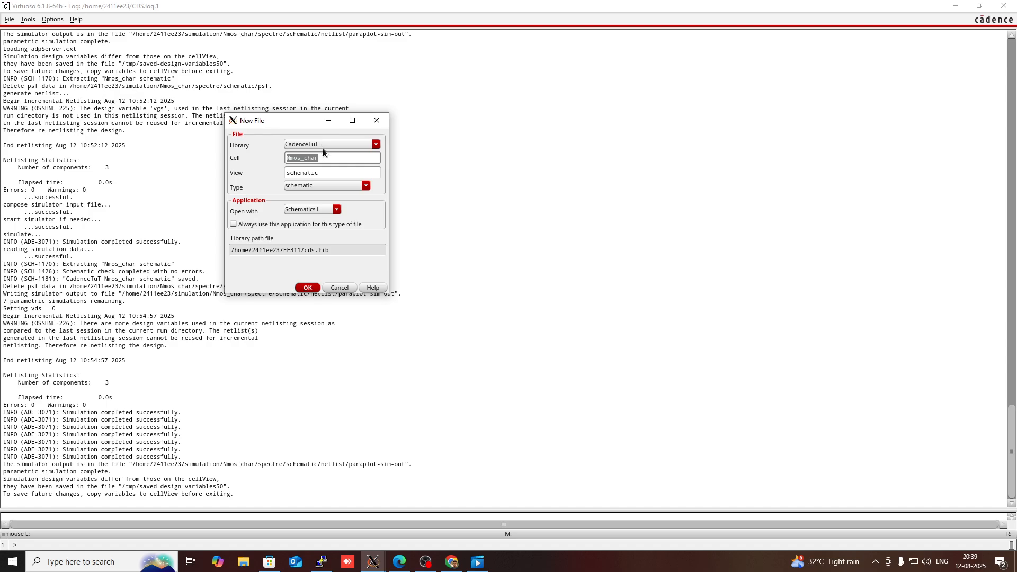
left_click(302, 159)
key("BackSpace")
key("BackSpace")
key("BackSpace")
key("BackSpace")
type("Pmos")
left_click(307, 287)
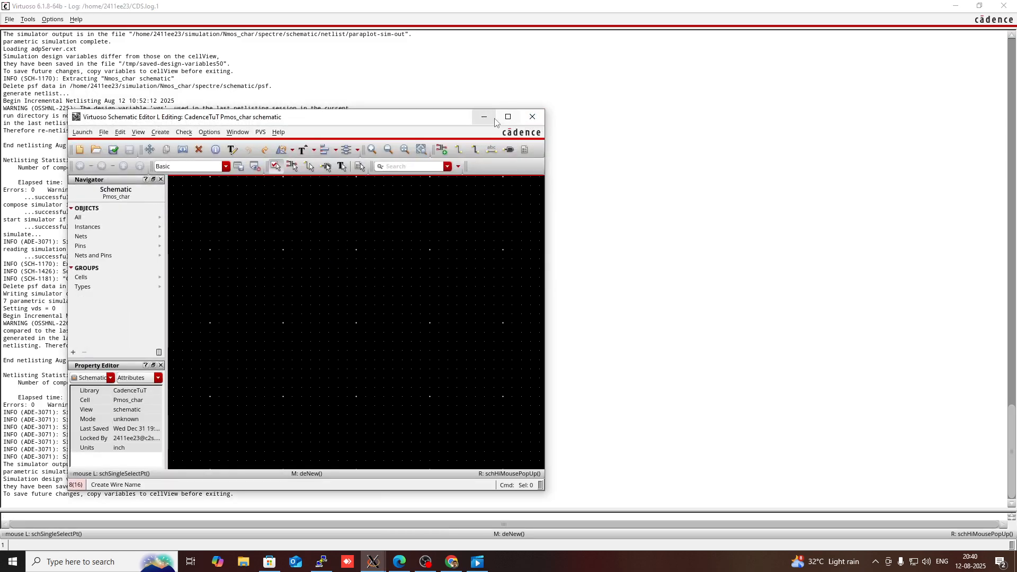
Step: Place a pmos transistor from the gpdk180 library in the middle of the schematic
left_click(508, 117)
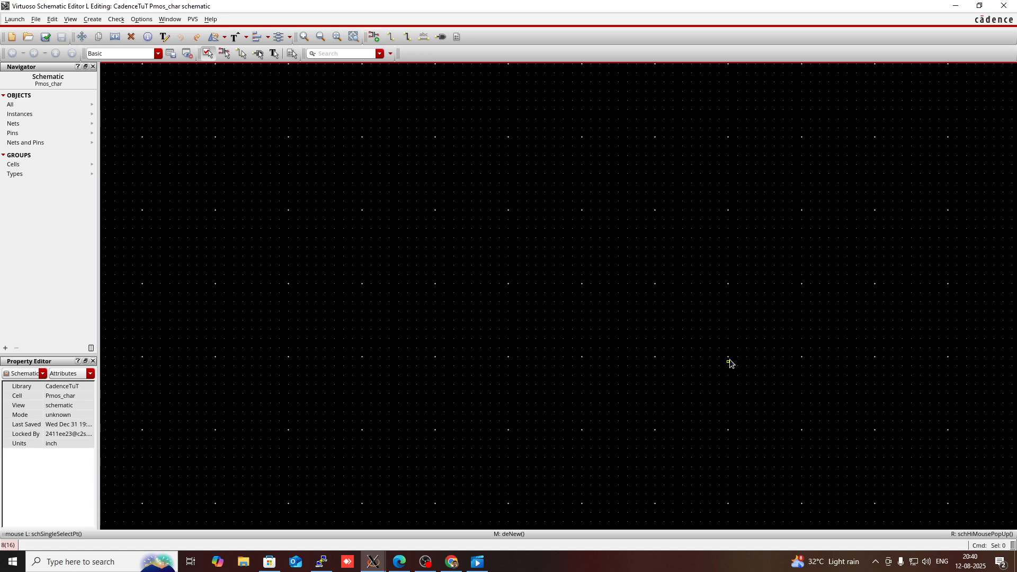
key("i")
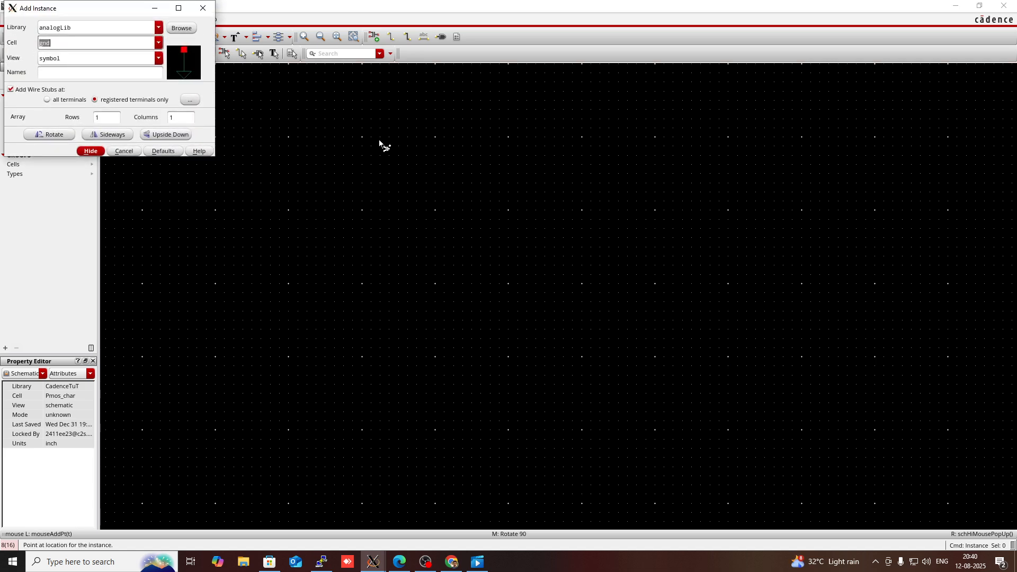
left_click(136, 27)
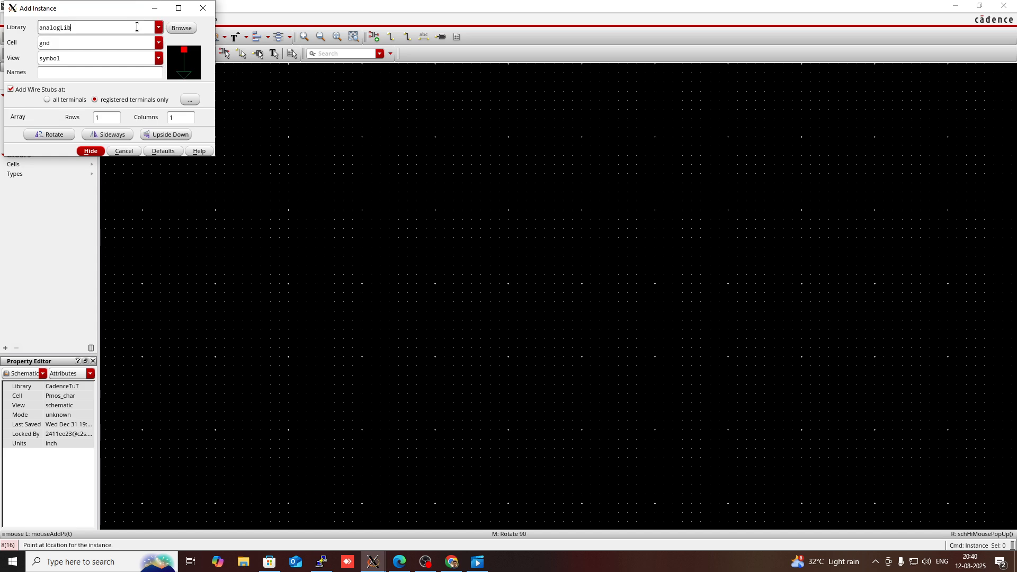
key("BackSpace")
key("BackSpace")
key("BackSpace")
key("BackSpace")
key("BackSpace")
key("BackSpace")
key("BackSpace")
key("BackSpace")
key("BackSpace")
type("gpdk045")
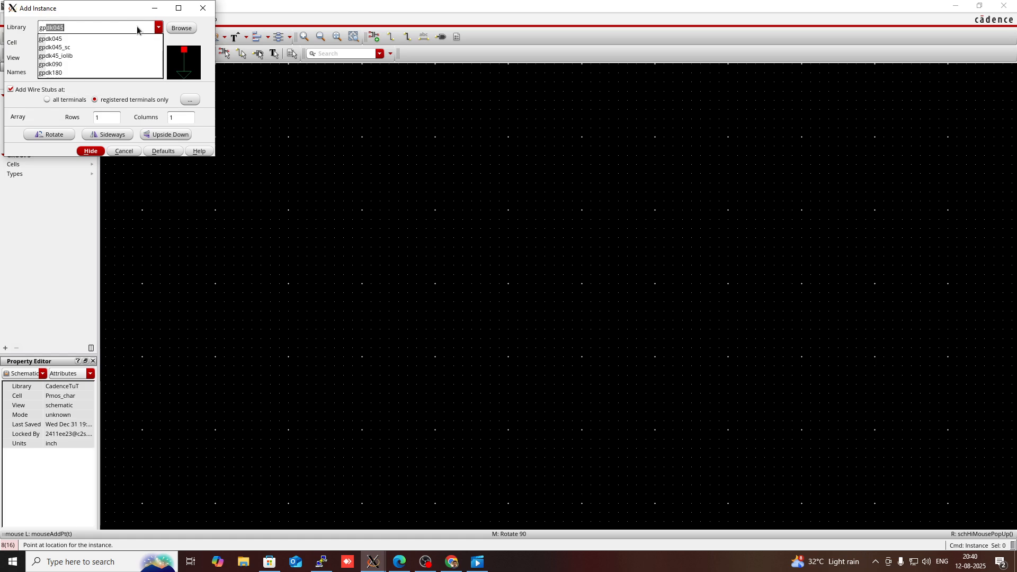
left_click(52, 72)
left_click(64, 42)
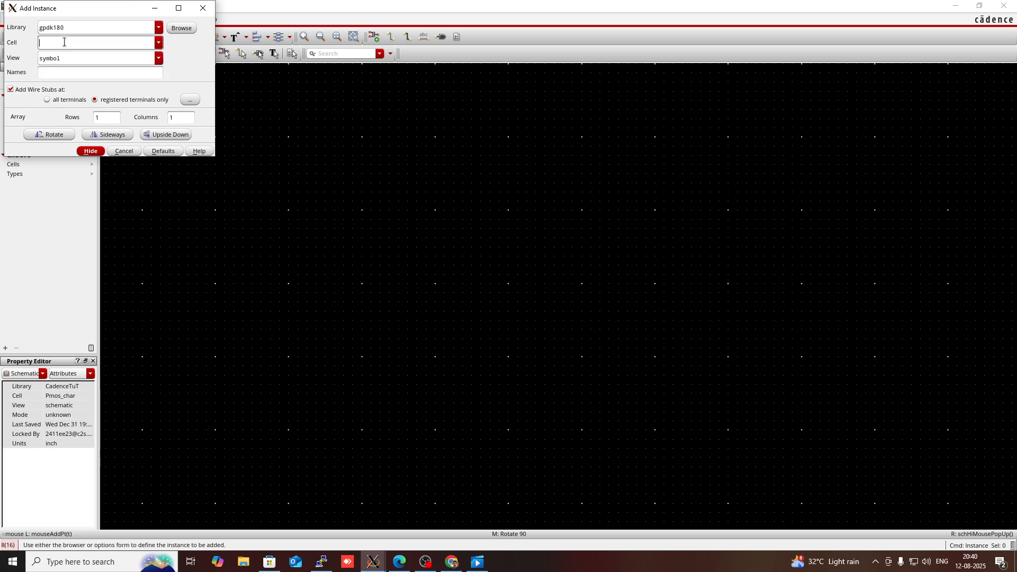
type("pmos")
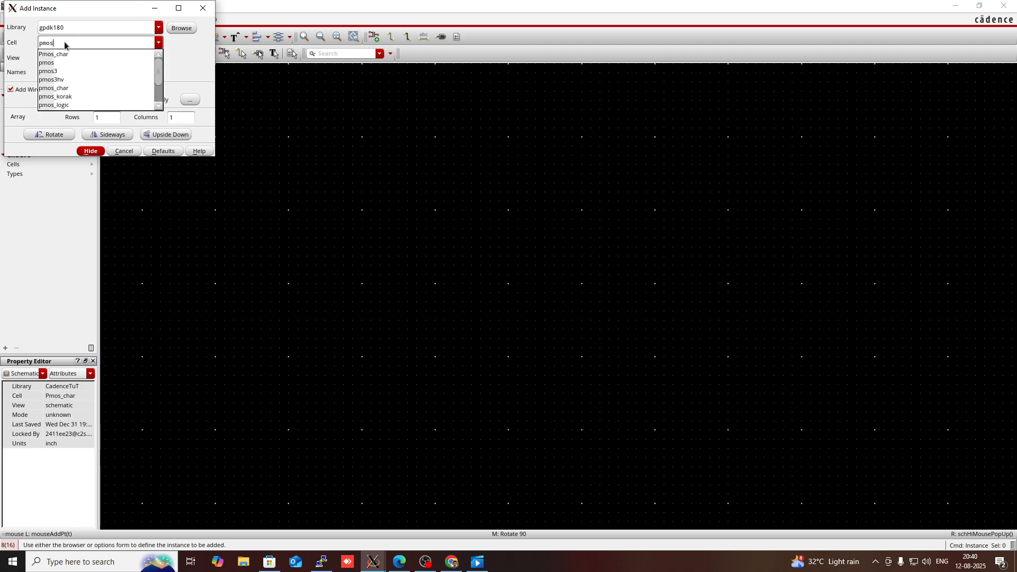
left_click(62, 64)
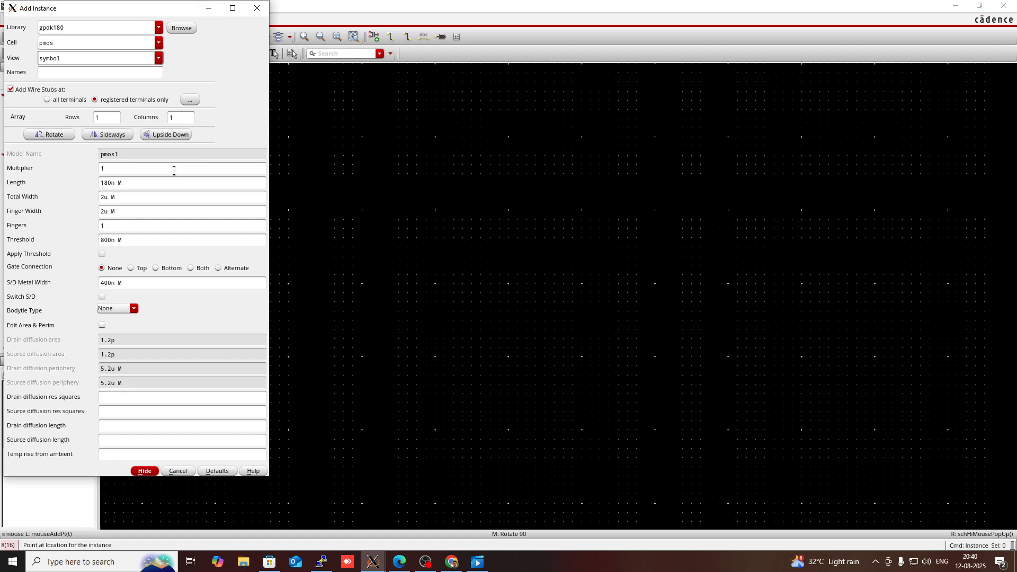
left_click(208, 8)
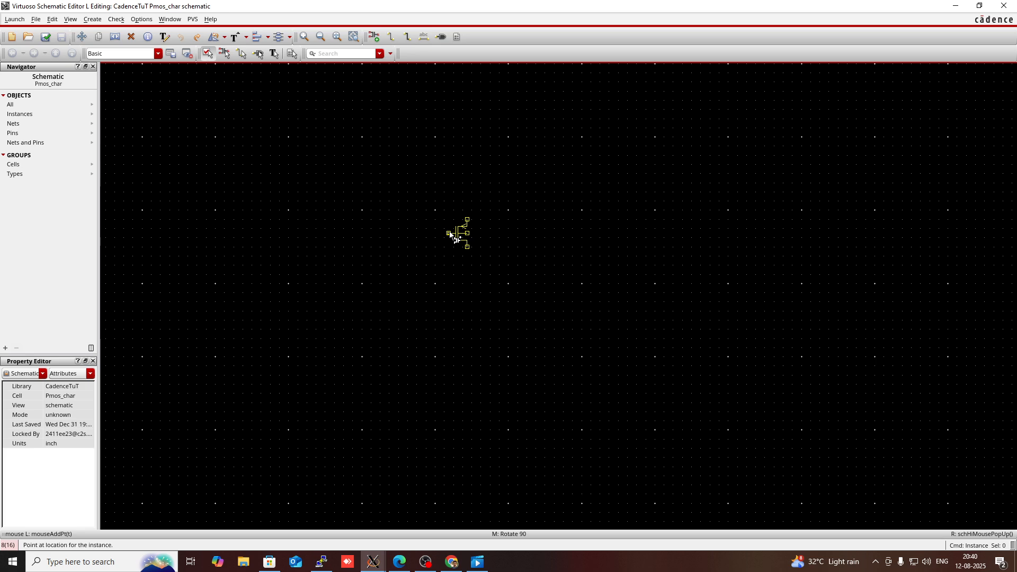
left_click(448, 233)
key("Escape")
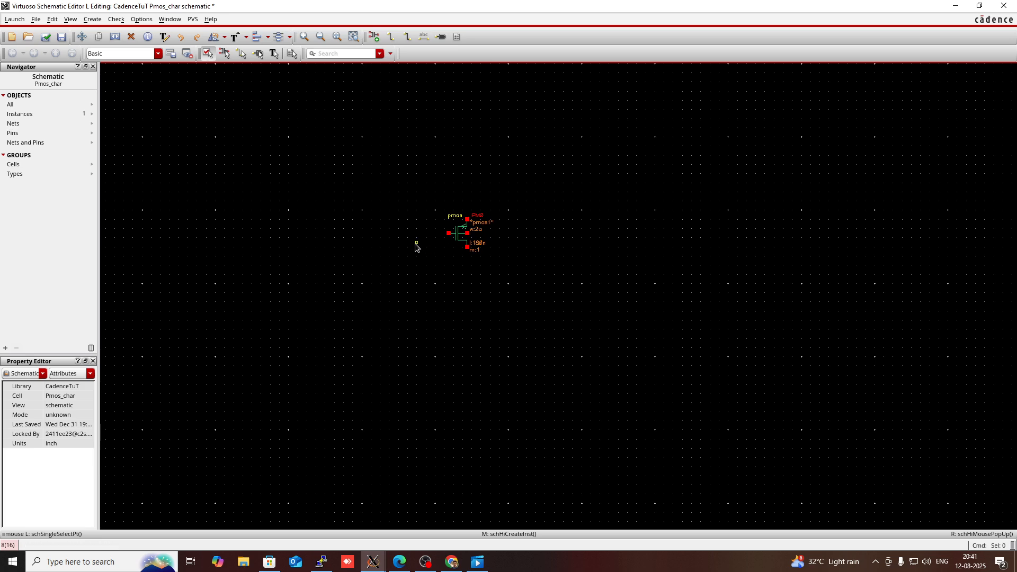
Step: Choose the vdc cell from analogLib for a new instance
key("i")
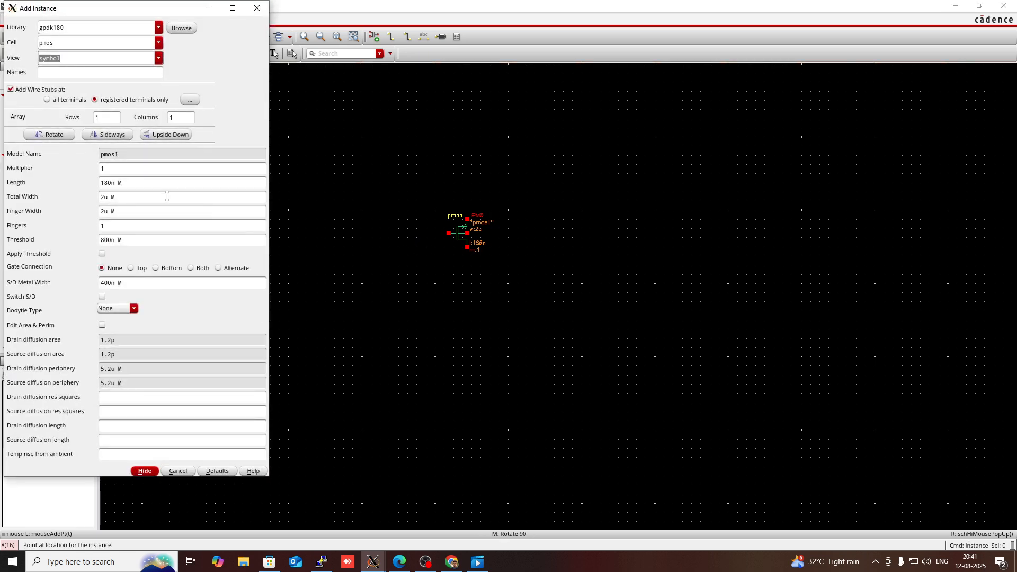
left_click(94, 27)
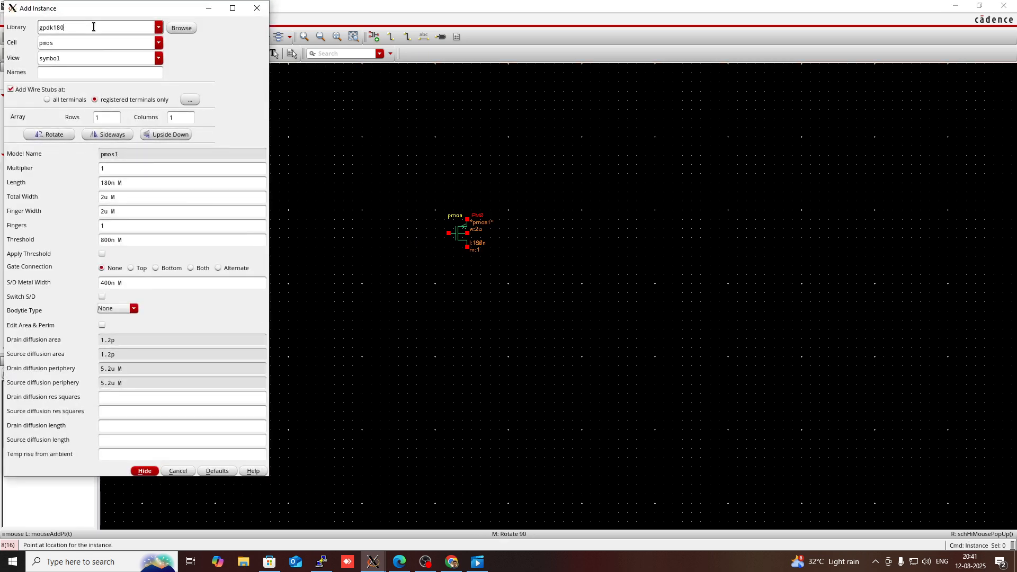
key("BackSpace")
key("BackSpace")
key("BackSpace")
key("BackSpace")
key("BackSpace")
key("BackSpace")
type("ana")
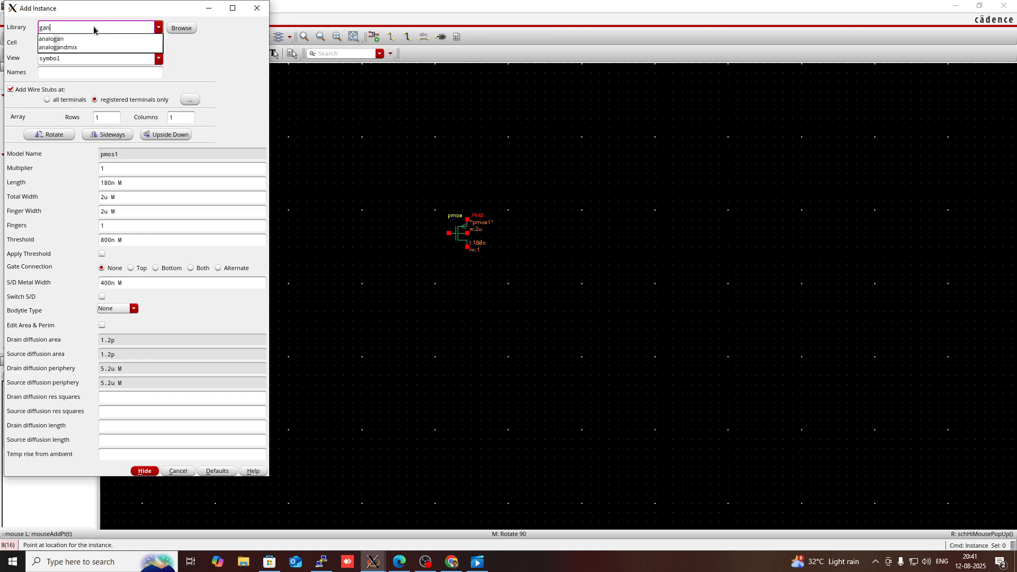
key("BackSpace")
key("BackSpace")
key("BackSpace")
key("BackSpace")
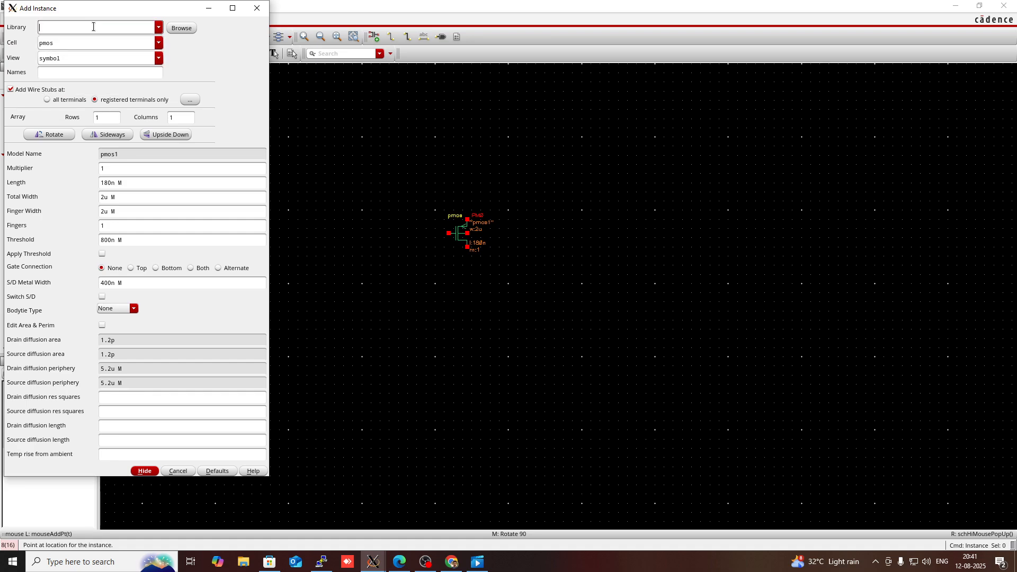
type("analogLib")
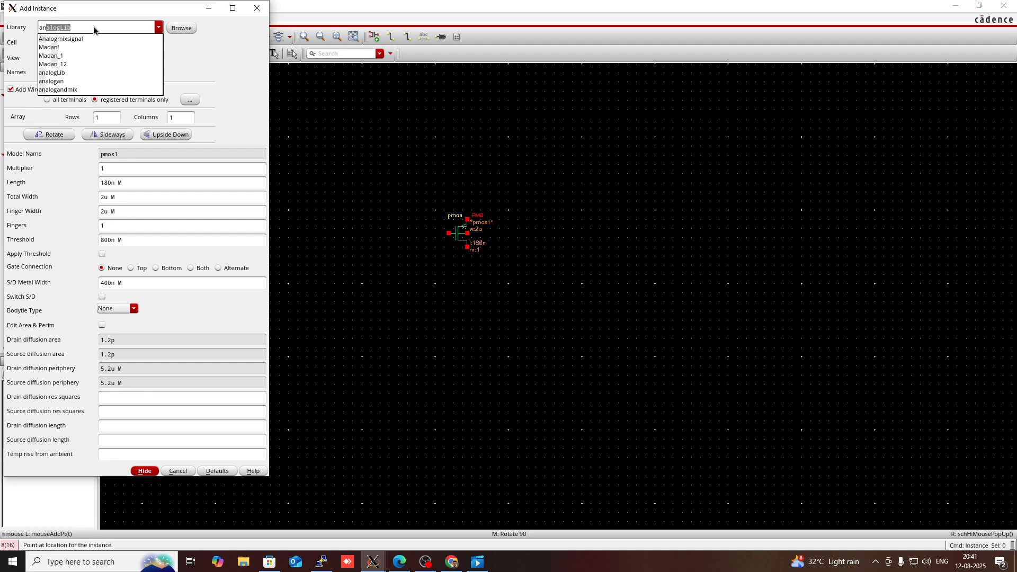
left_click(62, 43)
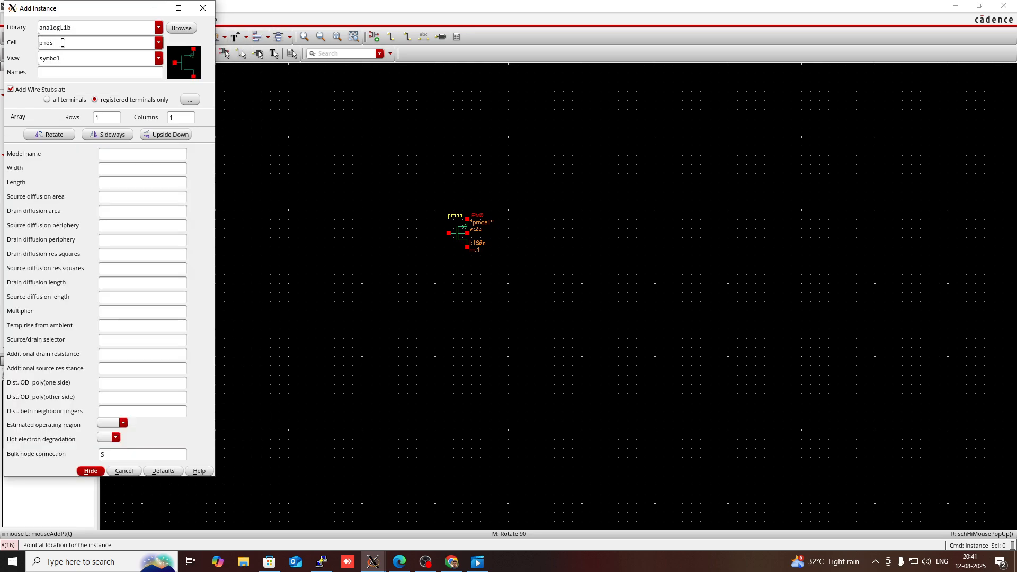
key("BackSpace")
key("BackSpace")
key("BackSpace")
key("BackSpace")
type("vdc")
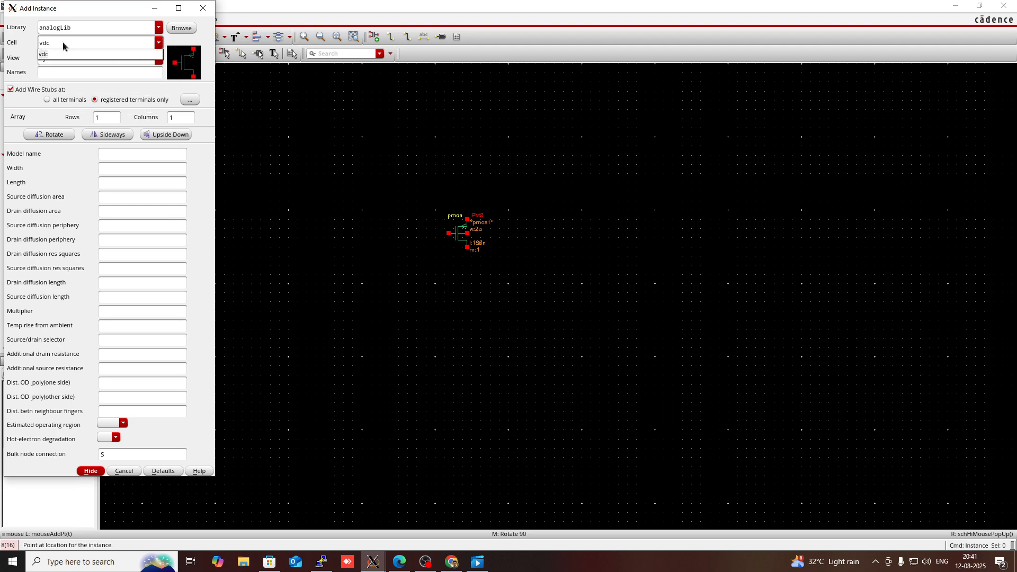
left_click(59, 54)
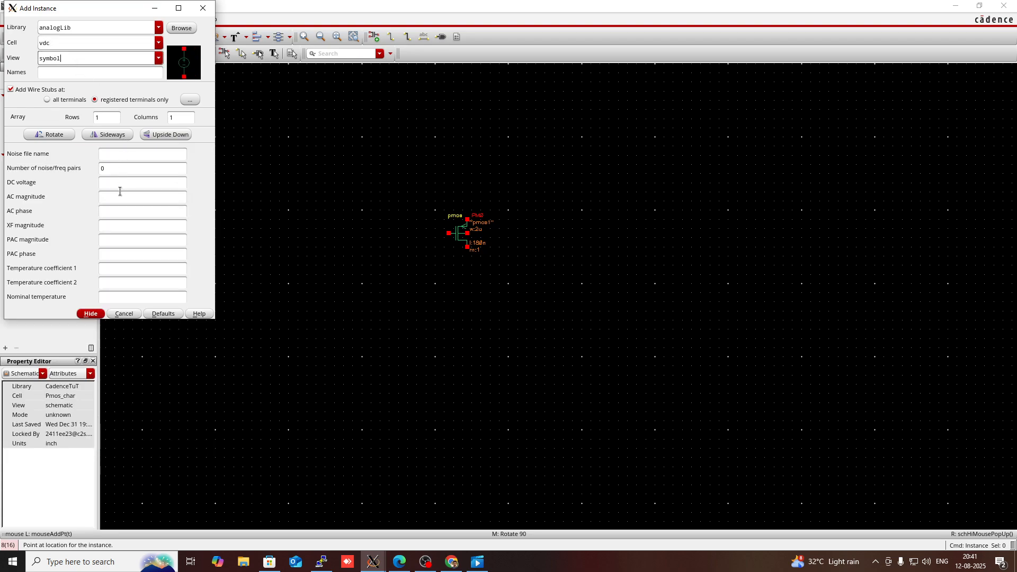
Step: Set the source's DC voltage to 1.8 and place it to the left of the transistor
left_click(113, 185)
type("1")
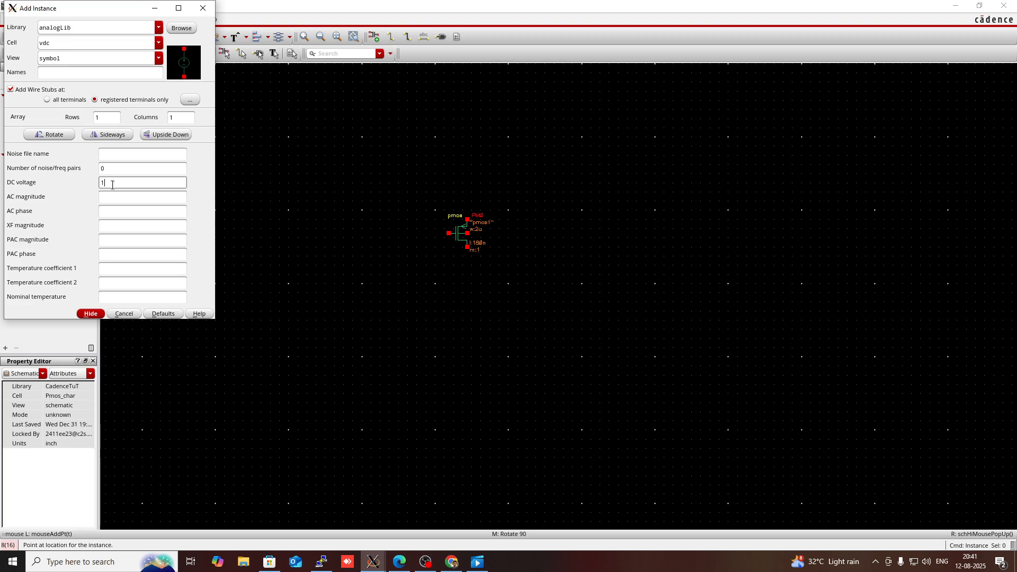
type(".8")
left_click(126, 194)
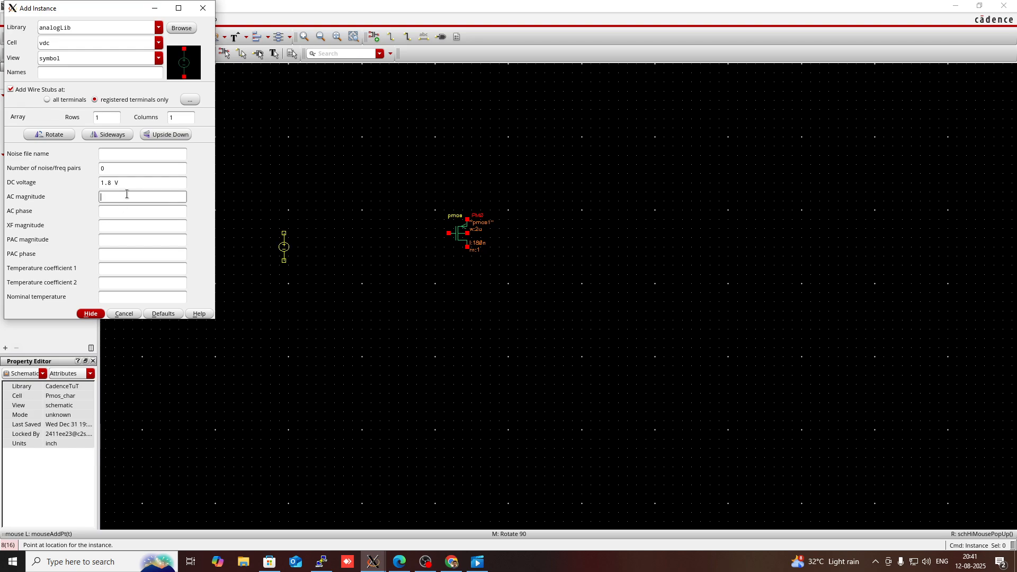
left_click(92, 314)
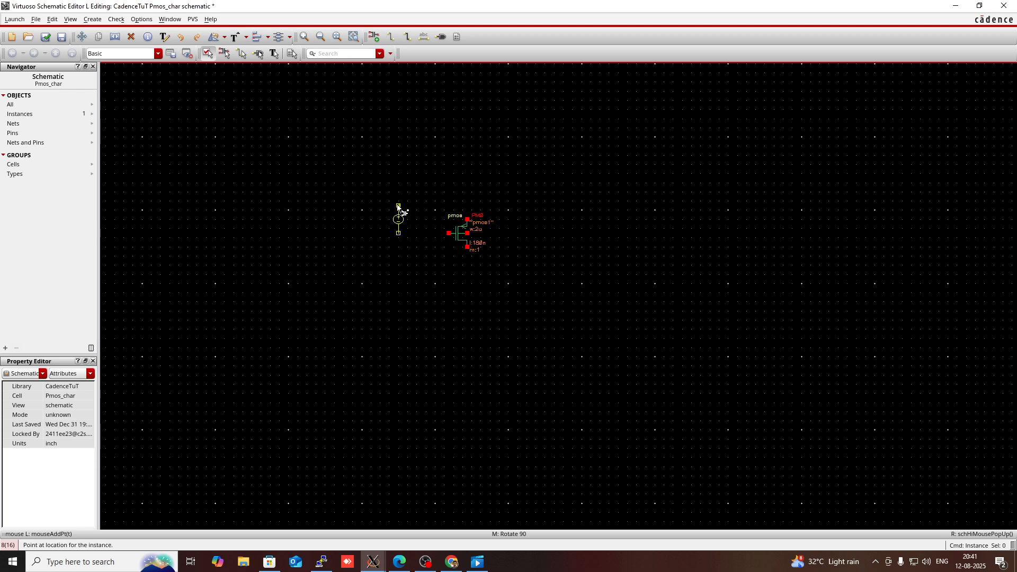
left_click(403, 205)
key("Escape")
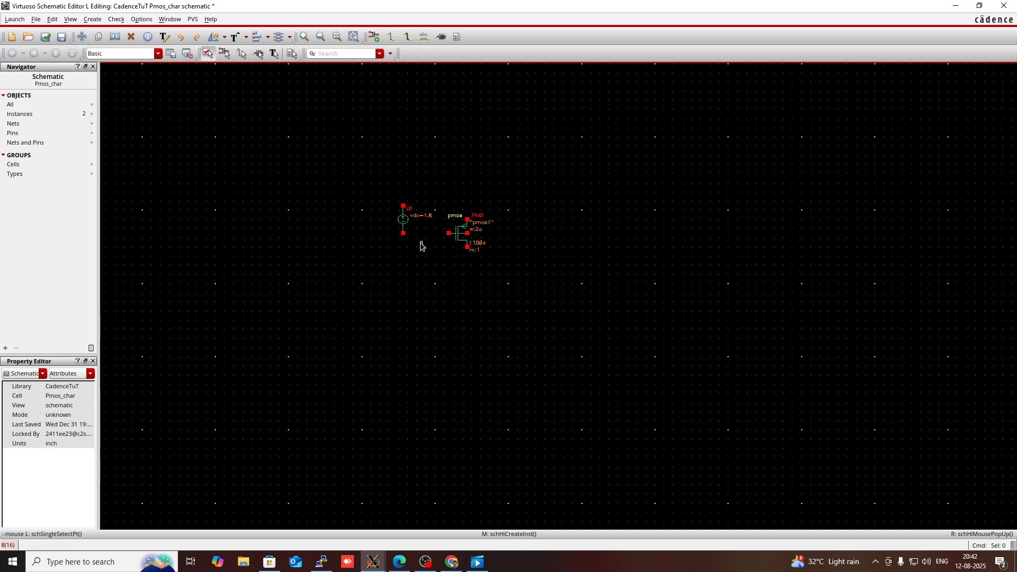
Step: Wire the vdc source's lower terminal to the pmos gate
key("w")
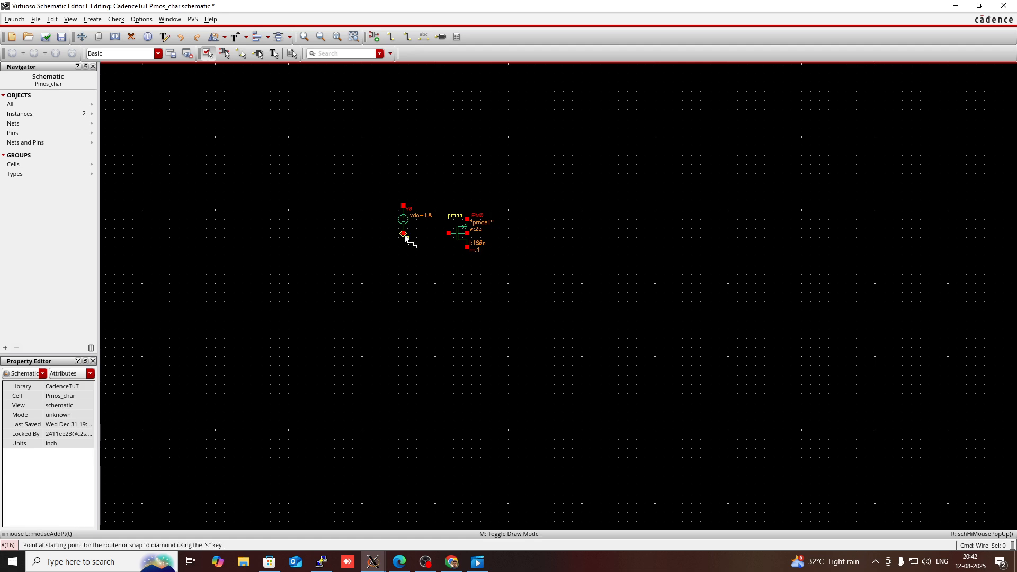
left_click(404, 235)
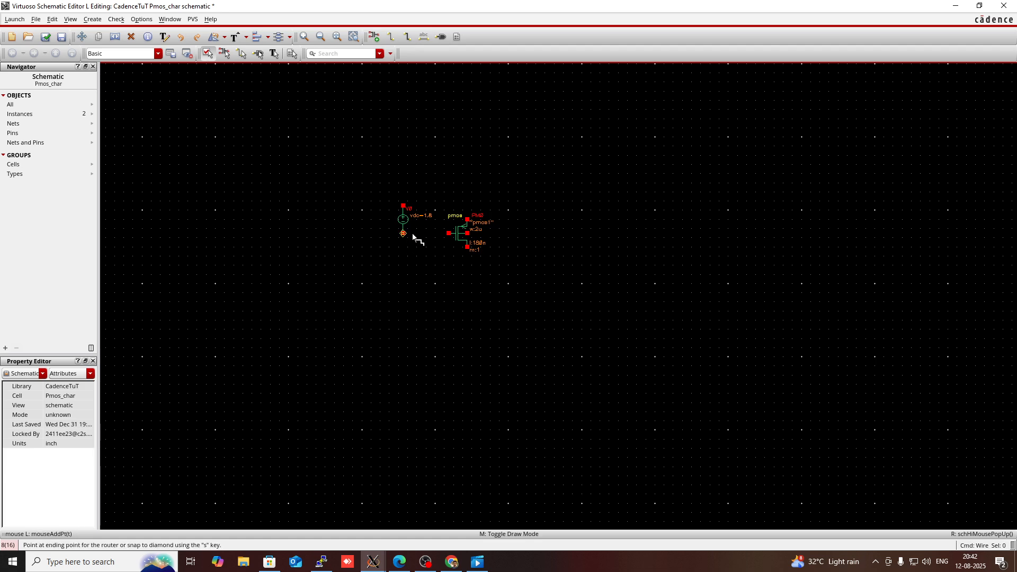
left_click(445, 238)
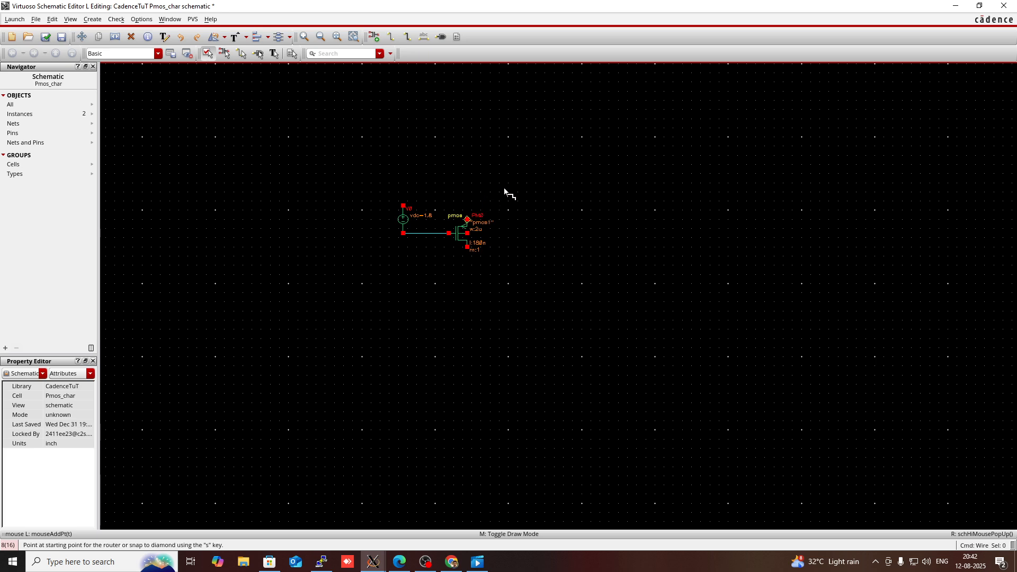
key("Escape")
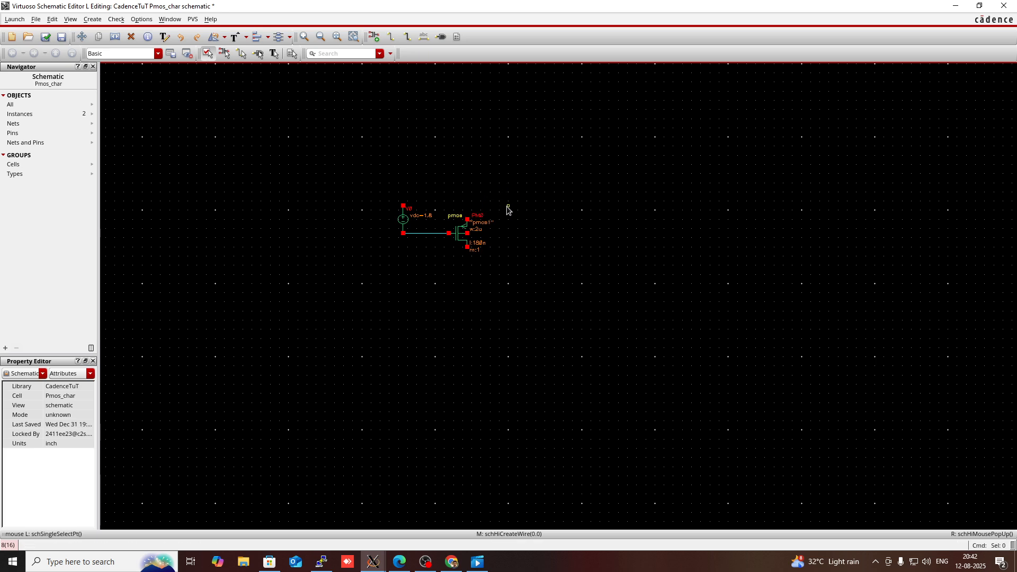
Step: Place a rotated gnd symbol from analogLib to the right of the transistor
key("i")
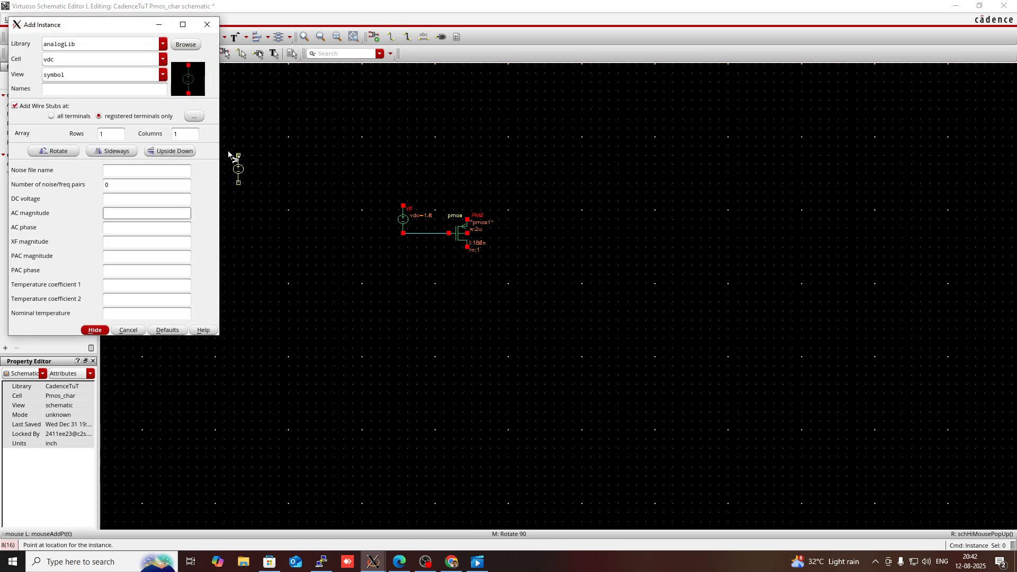
left_click(110, 60)
double_click(110, 62)
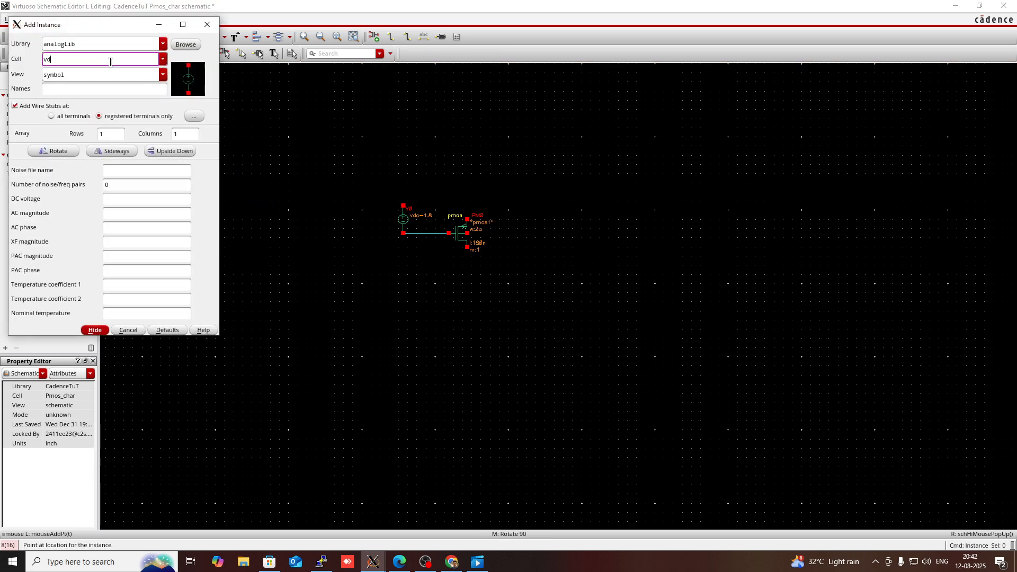
key("BackSpace")
type("nd")
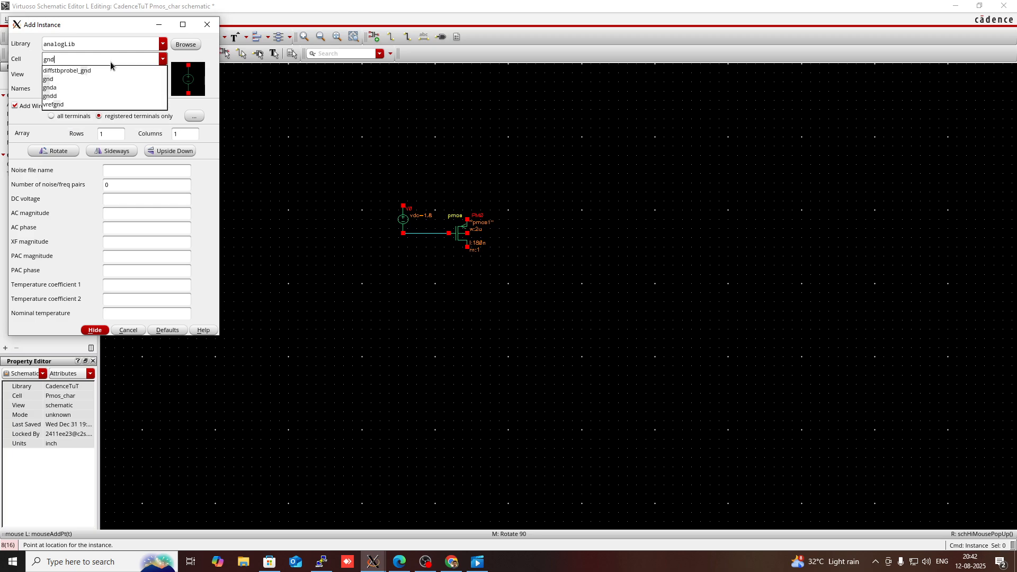
left_click(48, 80)
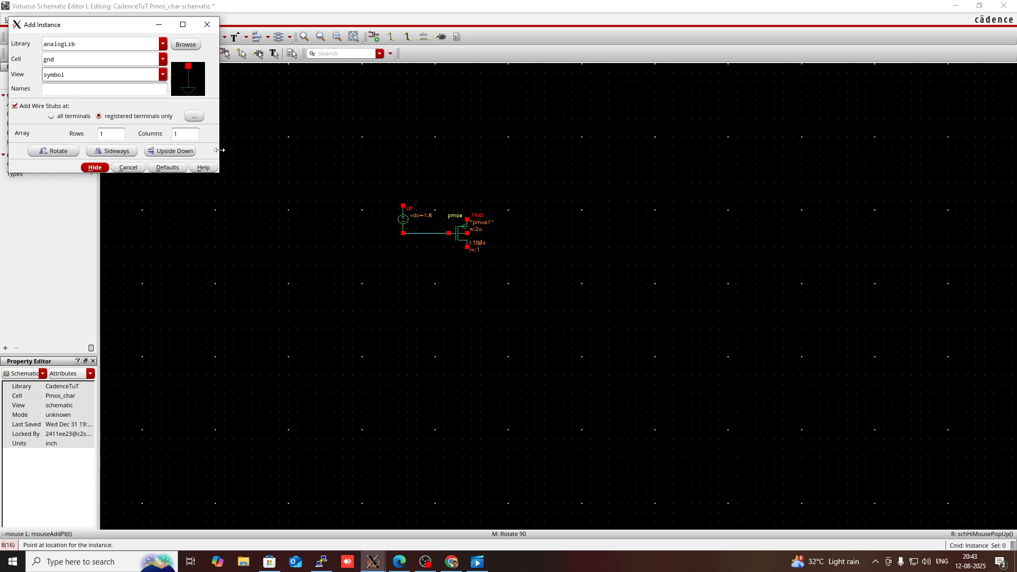
left_click(60, 152)
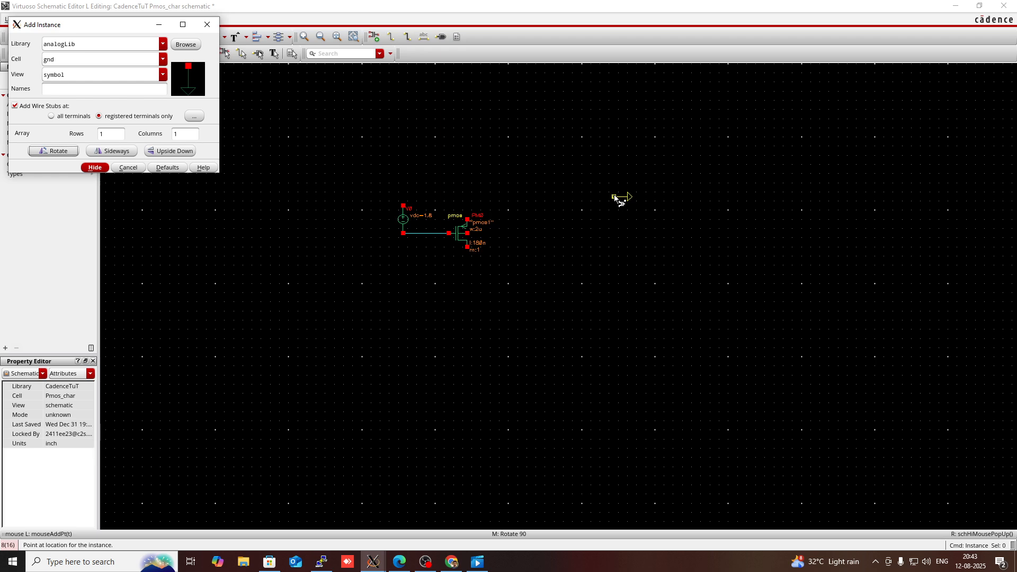
left_click(606, 197)
key("Escape")
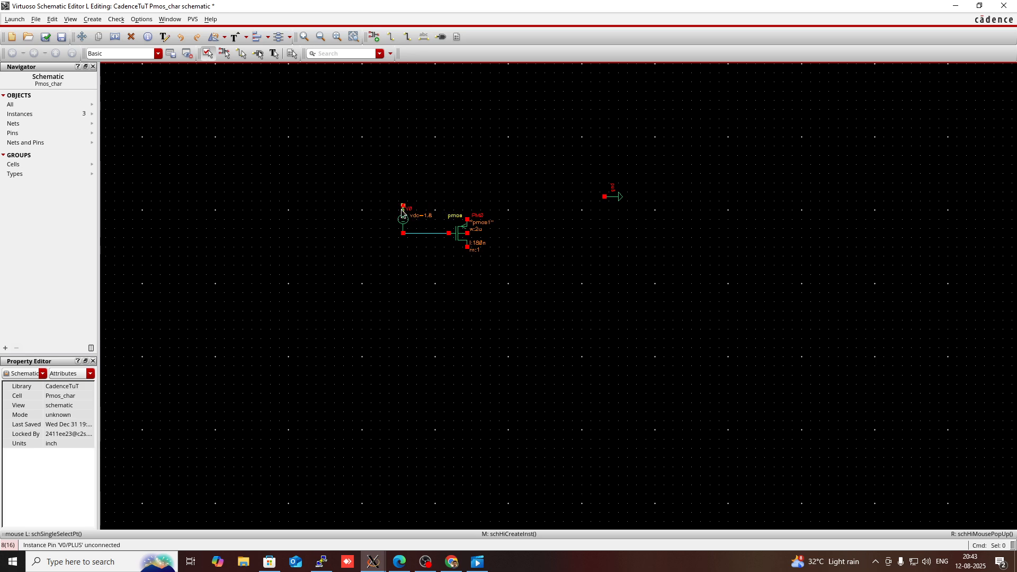
Step: Wire the vdc source's upper terminal across to the ground symbol
key("w")
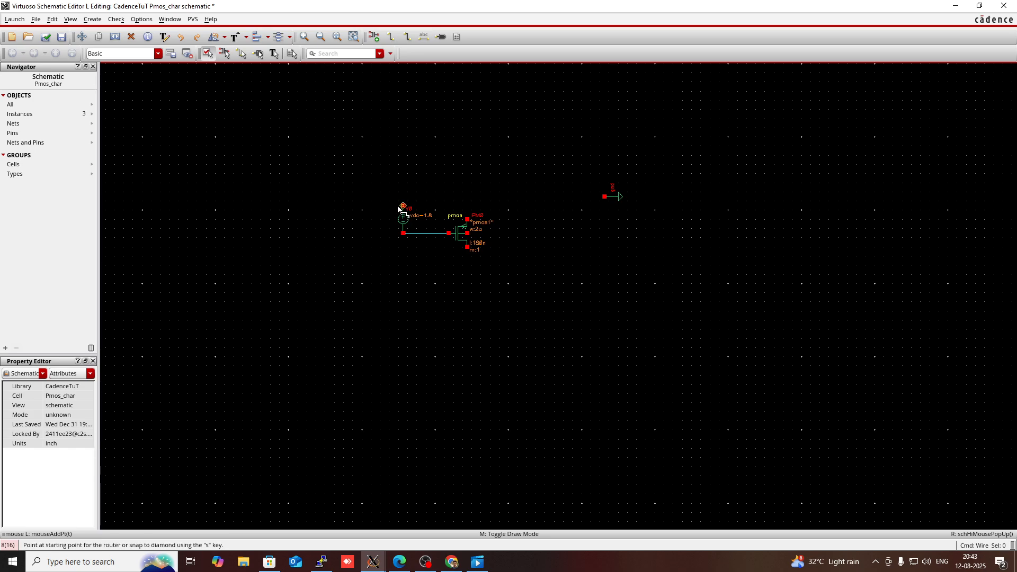
left_click(403, 206)
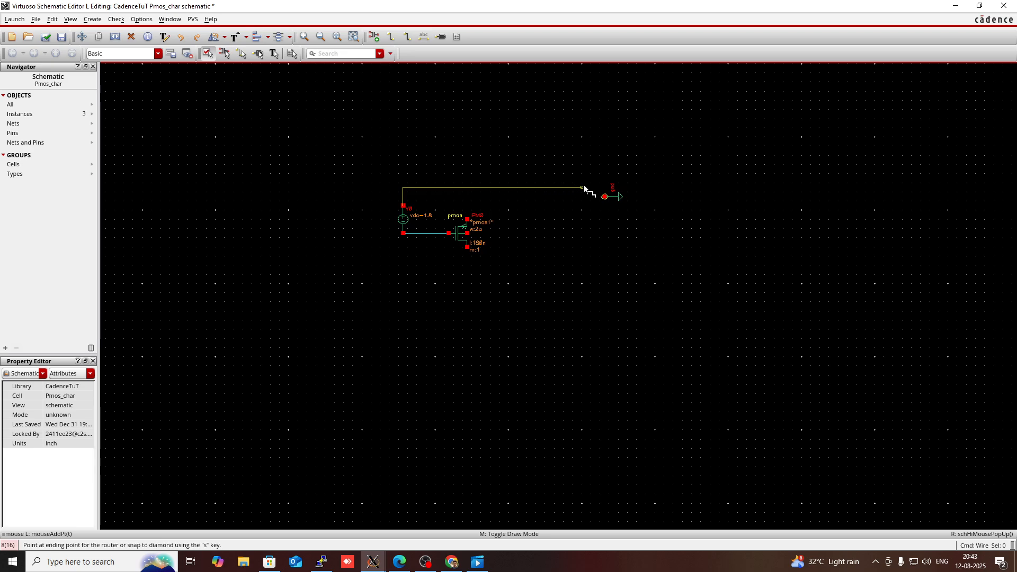
left_click(605, 196)
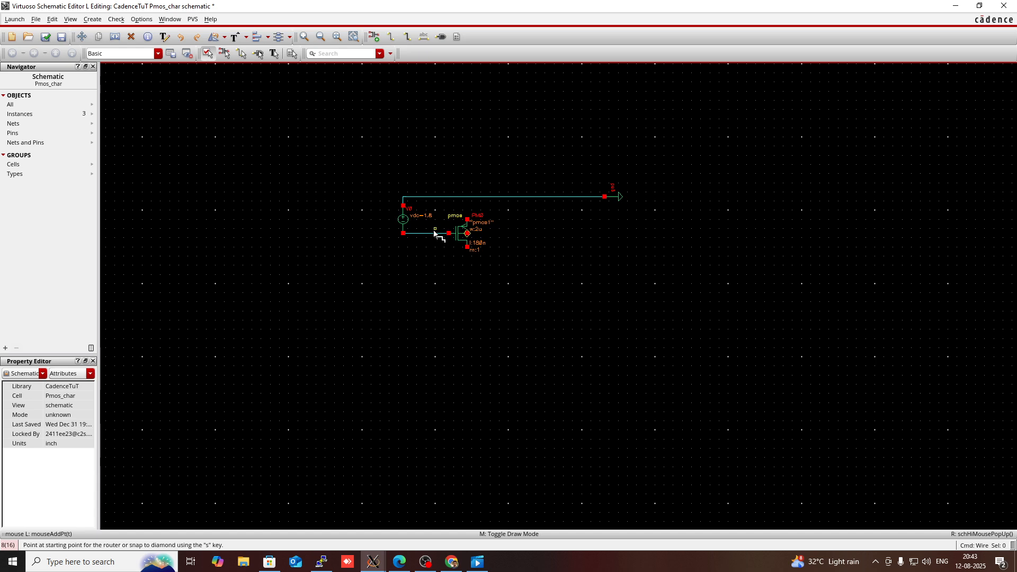
Step: Wire the pmos source terminal and its bulk terminal up to the ground wire
left_click(469, 220)
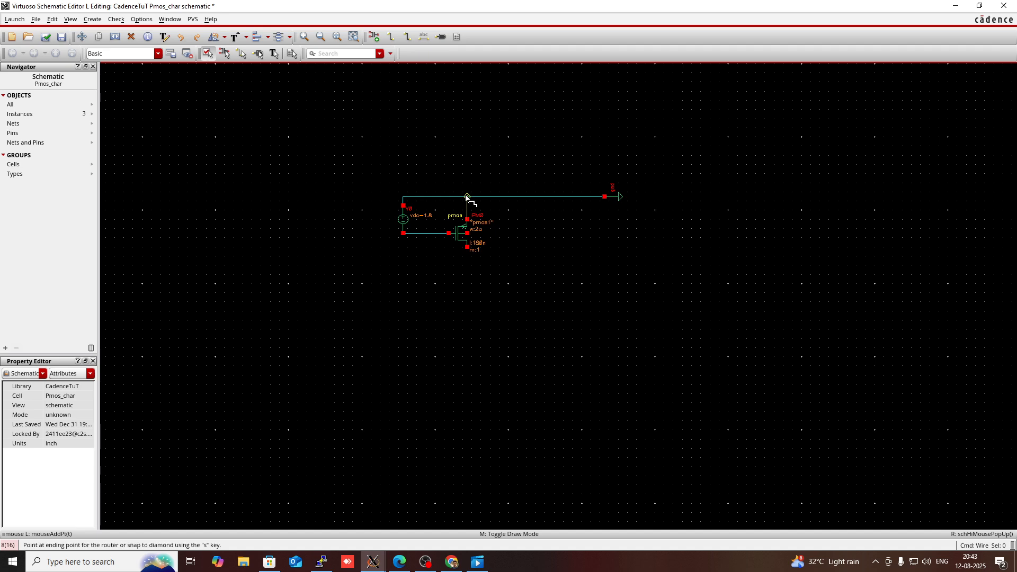
left_click(467, 197)
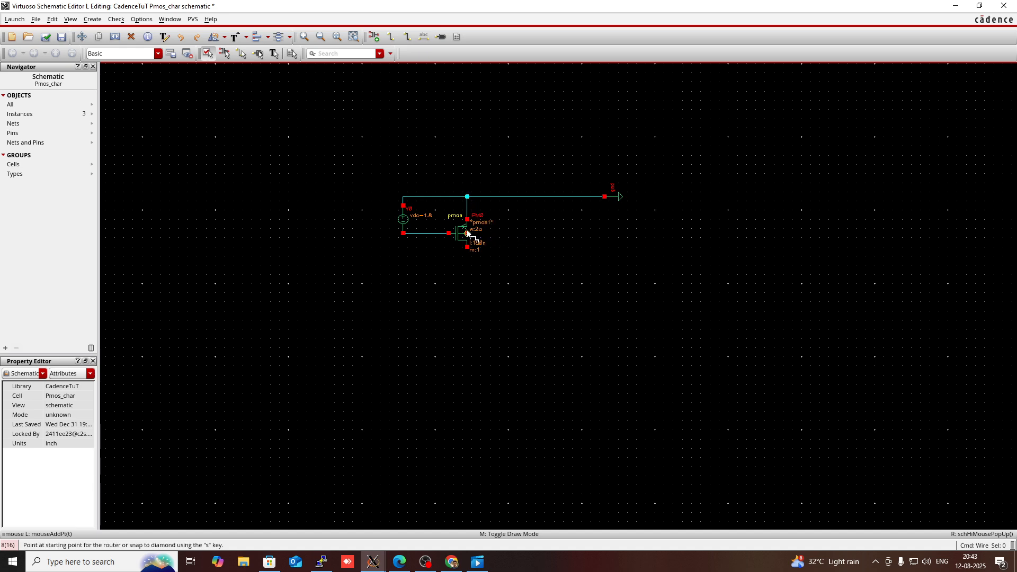
left_click(468, 233)
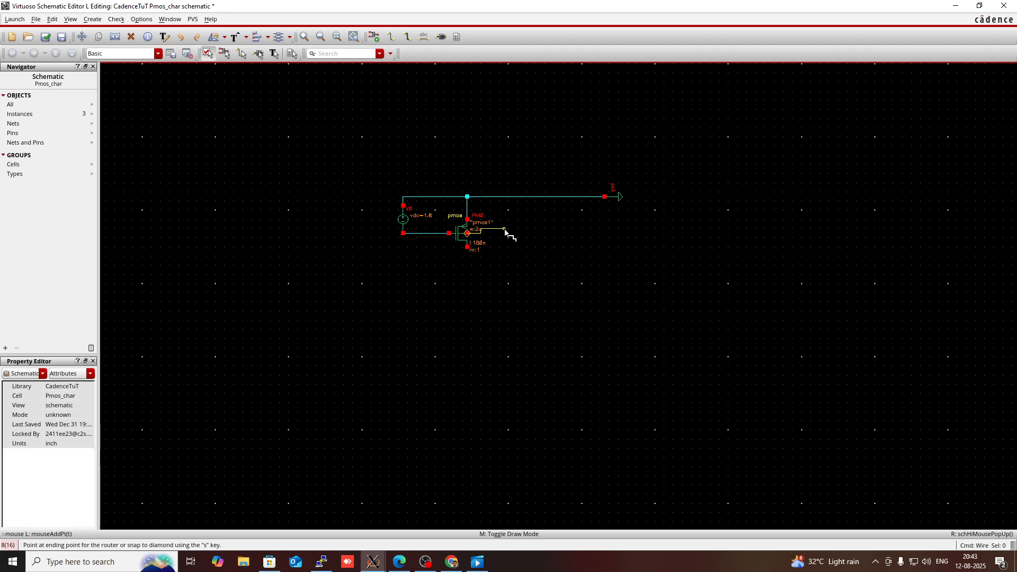
left_click(495, 197)
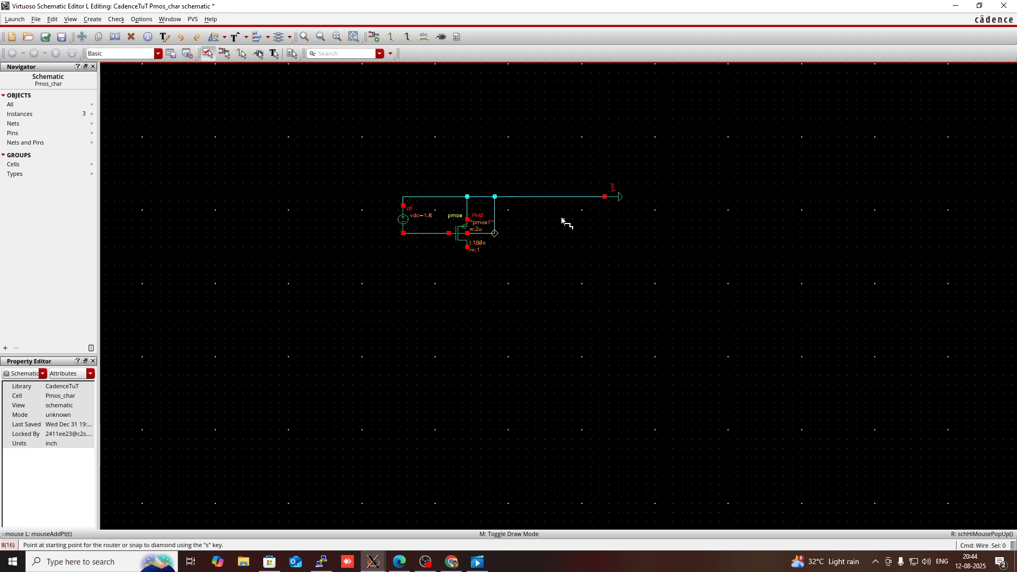
key("Escape")
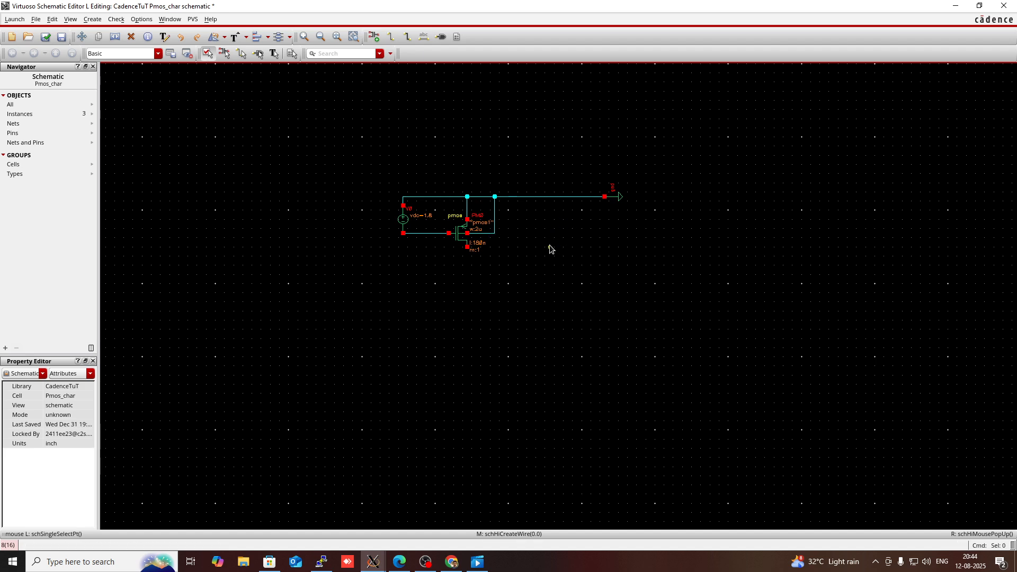
Step: Copy the vdc source and place the copy to the right of the transistor
left_click(409, 229)
key("c")
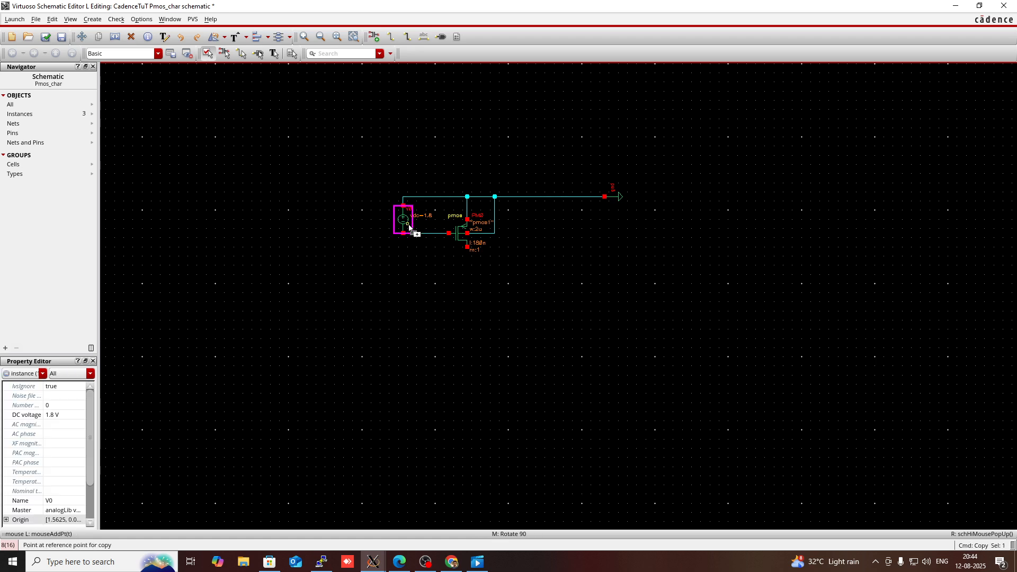
left_click(409, 229)
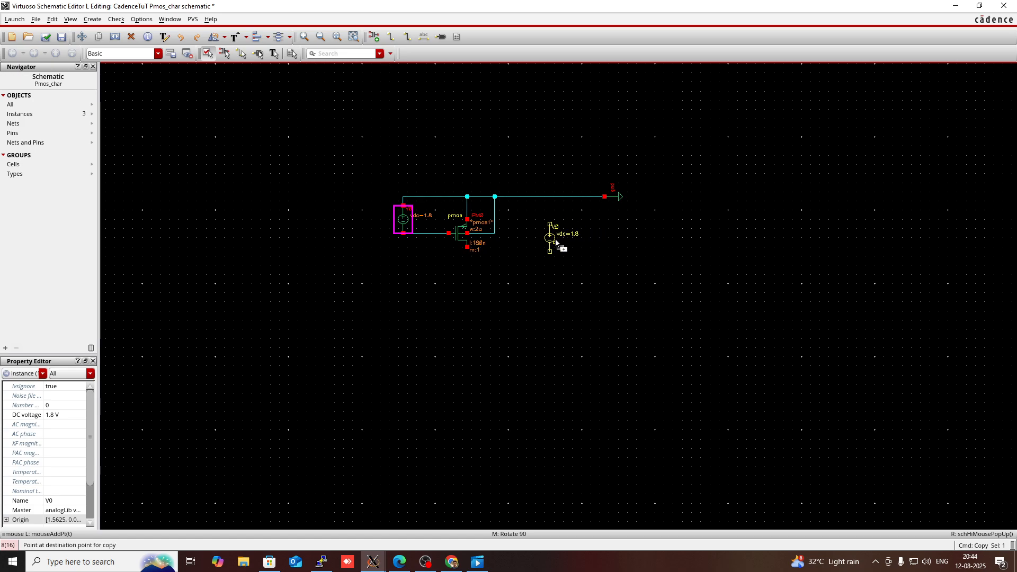
left_click(555, 238)
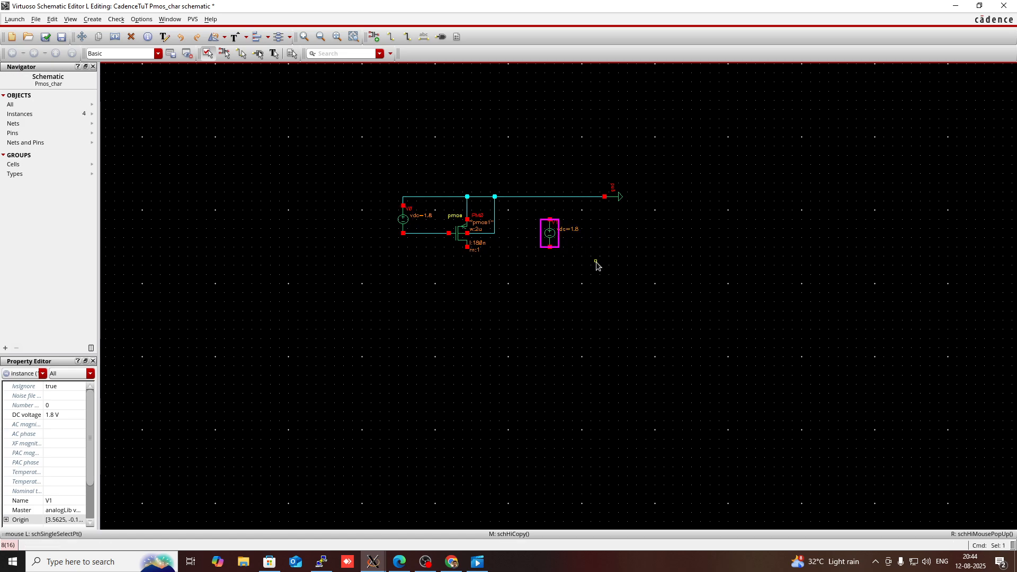
left_click(568, 257)
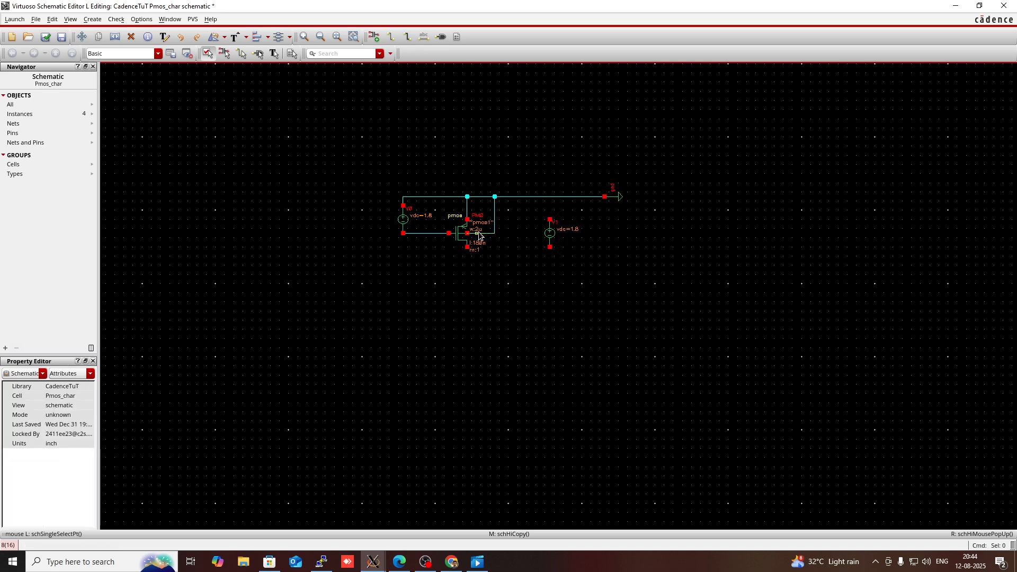
Step: Wire the pmos drain to the copied source's lower terminal and its upper terminal to the ground wire
key("w")
left_click(467, 247)
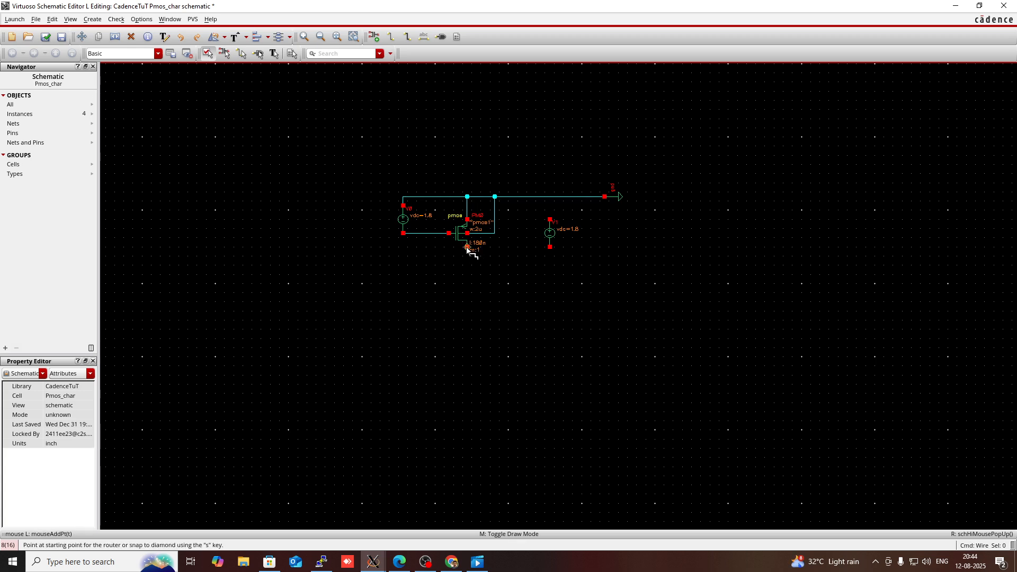
left_click(551, 250)
left_click(551, 223)
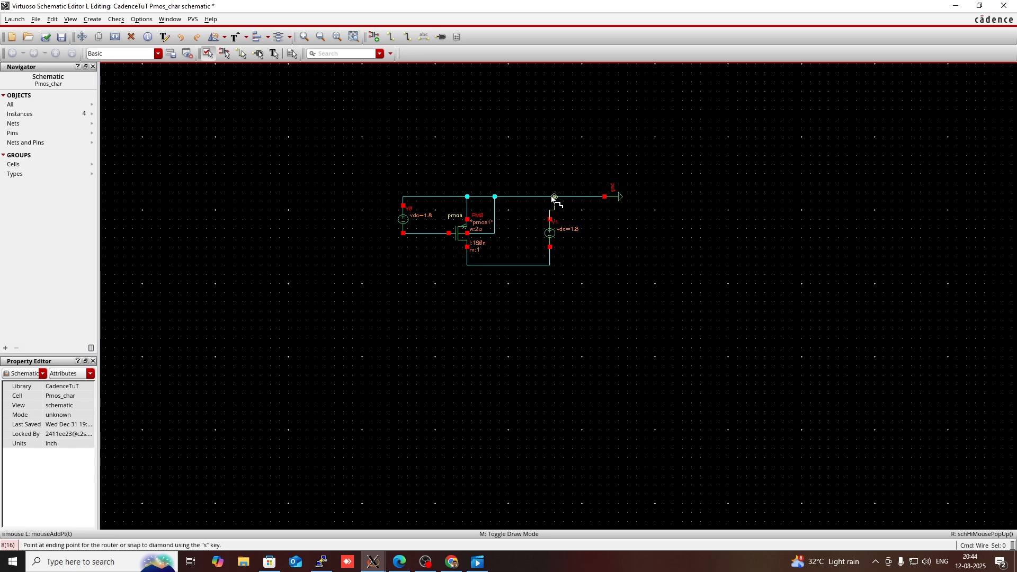
left_click(553, 197)
key("Escape")
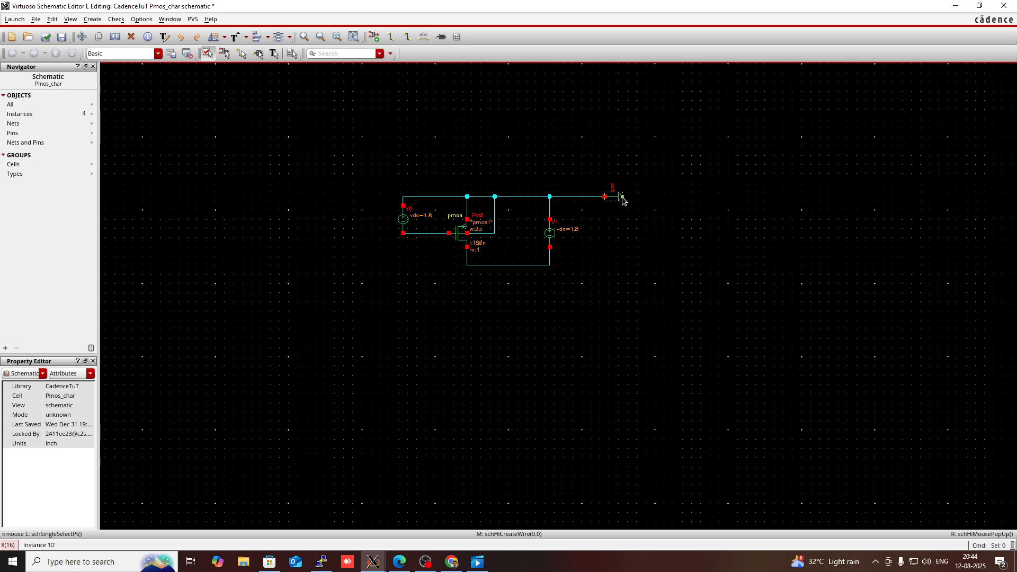
Step: Shift the ground symbol slightly left and check and save the schematic
left_click_drag(623, 199, 599, 199)
left_click(46, 37)
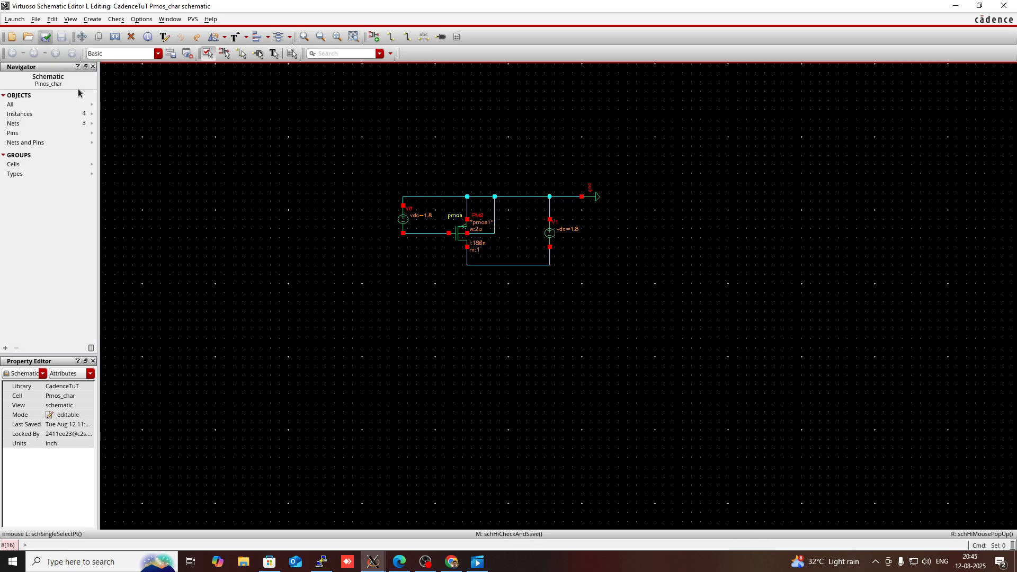
Step: Launch ADE L for the Pmos_char schematic
left_click(13, 19)
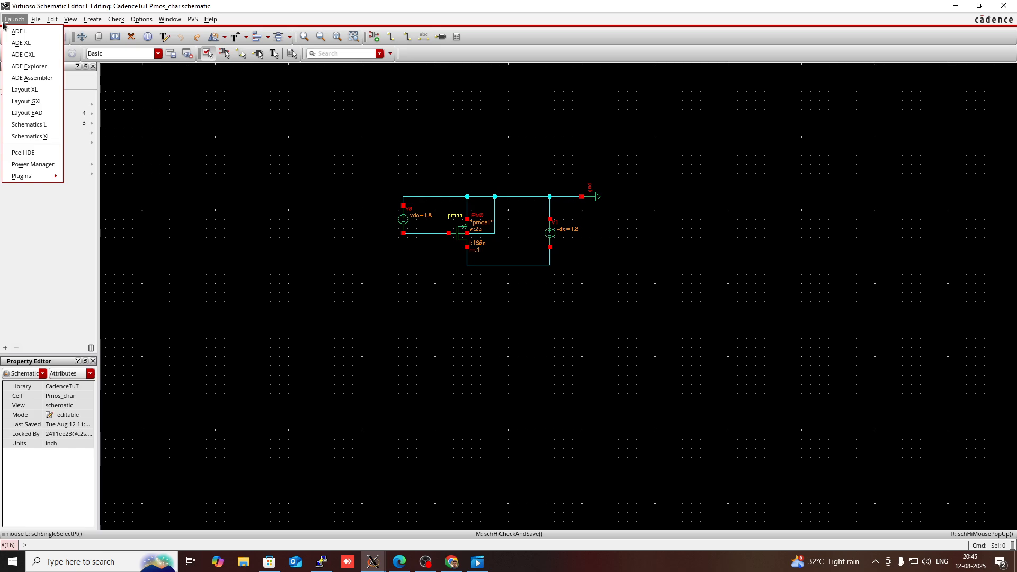
left_click(16, 32)
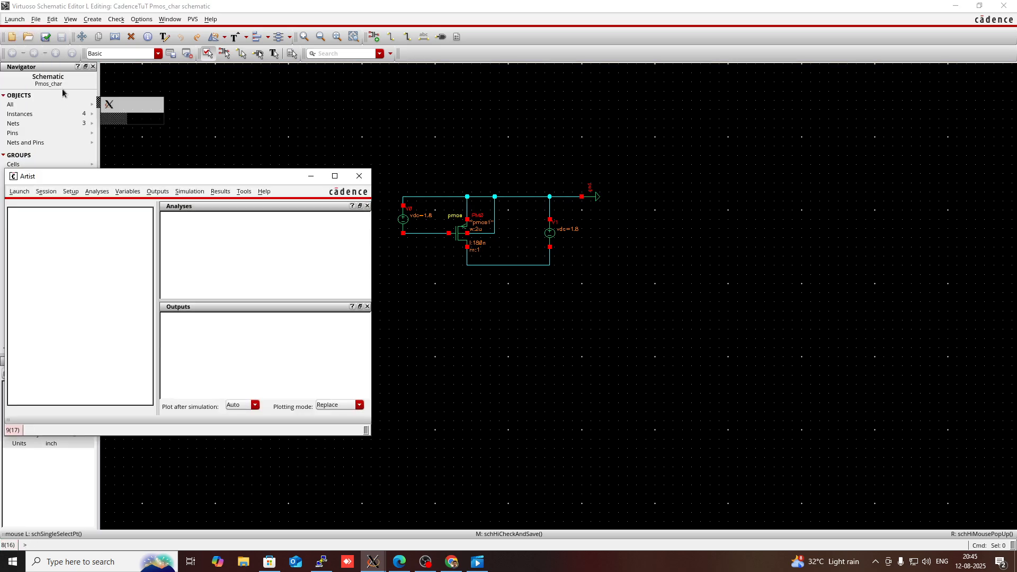
Step: Choose a DC analysis sweeping the dc parameter of the right-hand vdc source as the component parameter
right_click(185, 255)
left_click(191, 253)
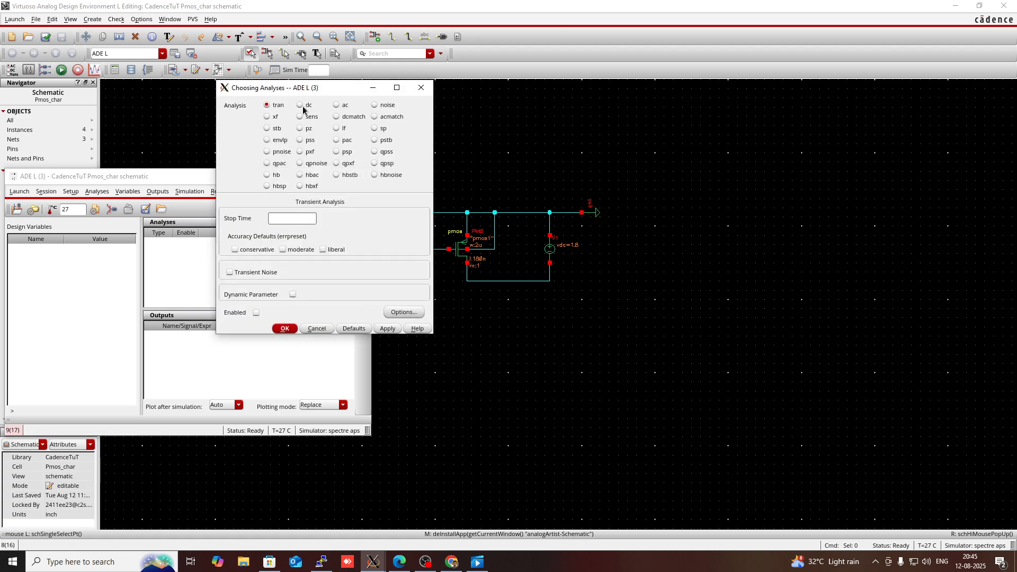
left_click(301, 106)
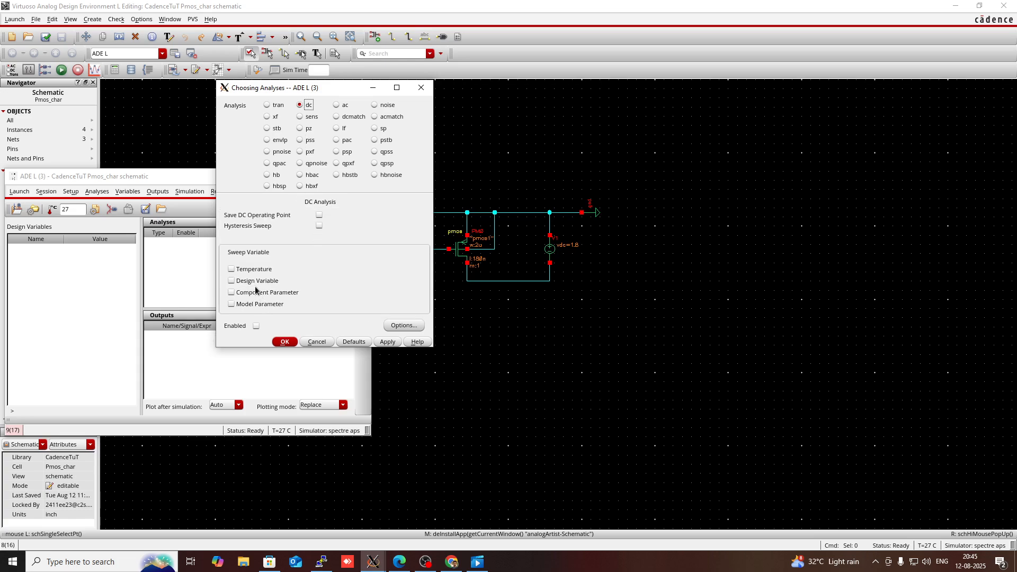
left_click(242, 292)
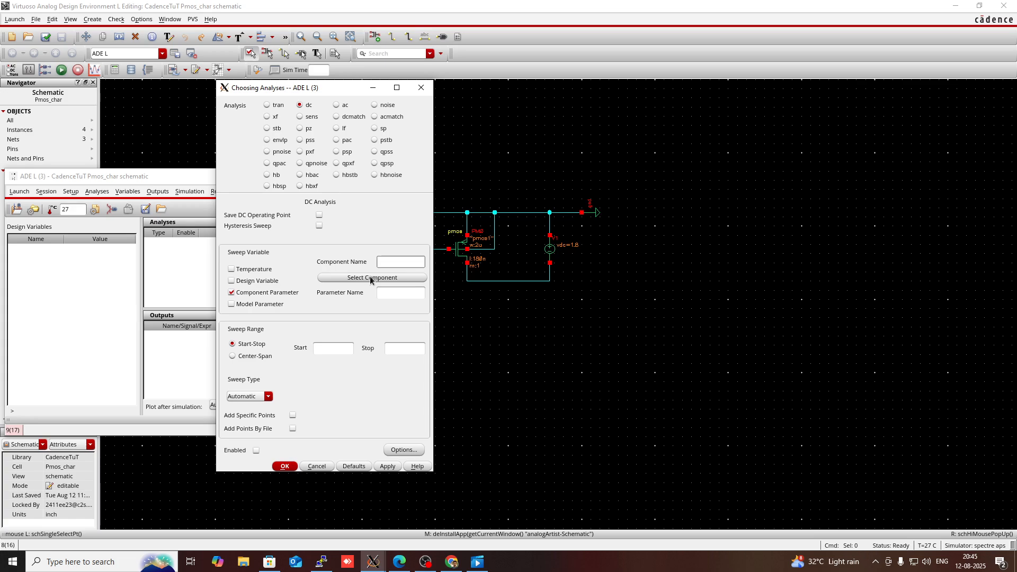
left_click(371, 278)
left_click(555, 253)
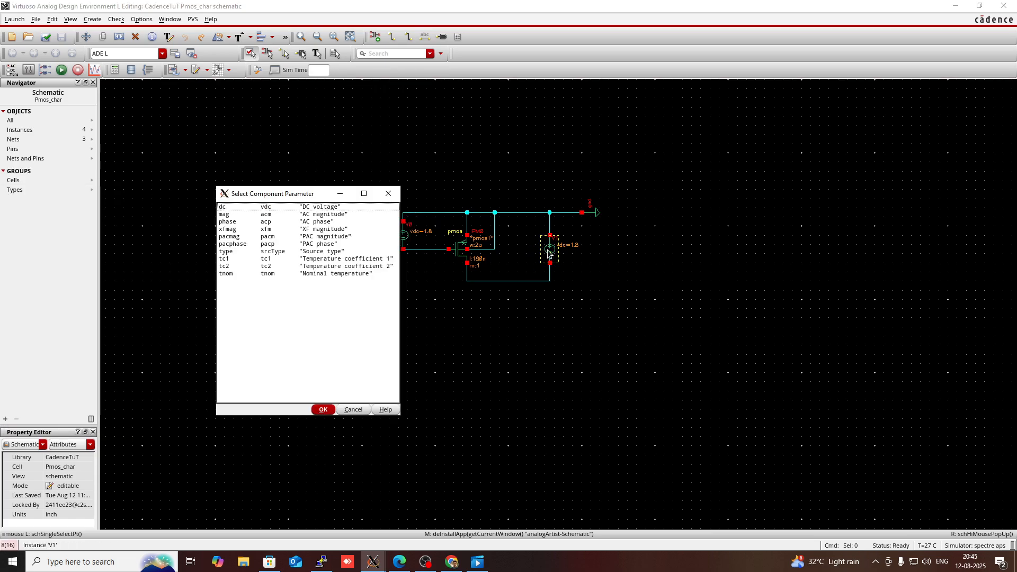
left_click(276, 207)
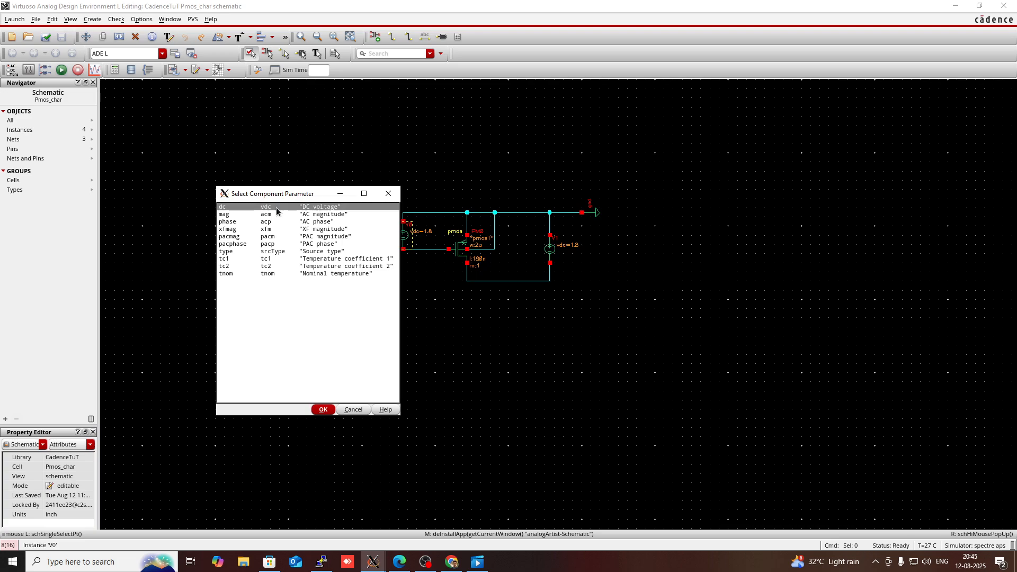
left_click(322, 410)
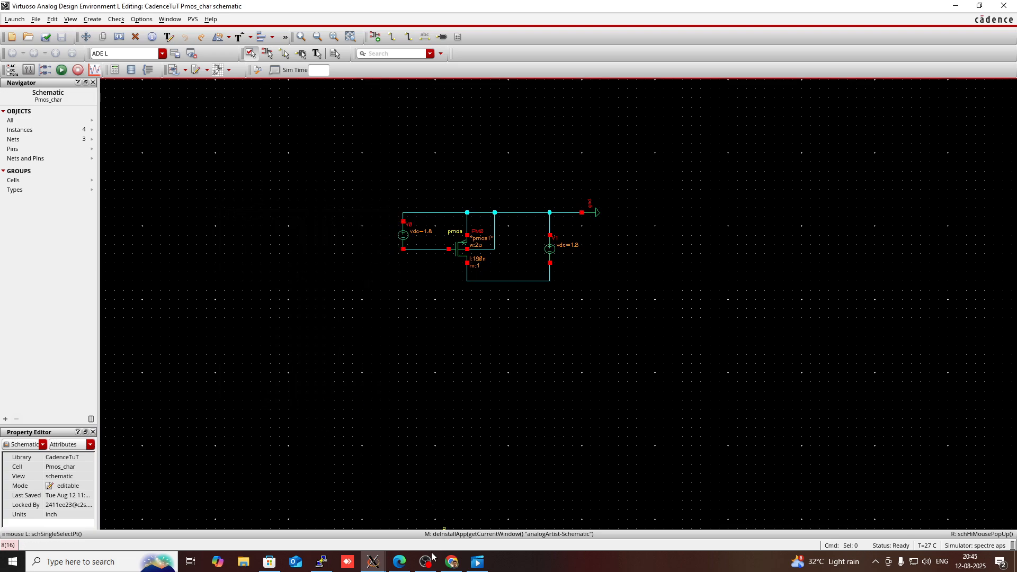
Step: Set the DC sweep range from start 0 to stop 1.8 and accept the analysis
mouse_move(373, 562)
left_click(528, 515)
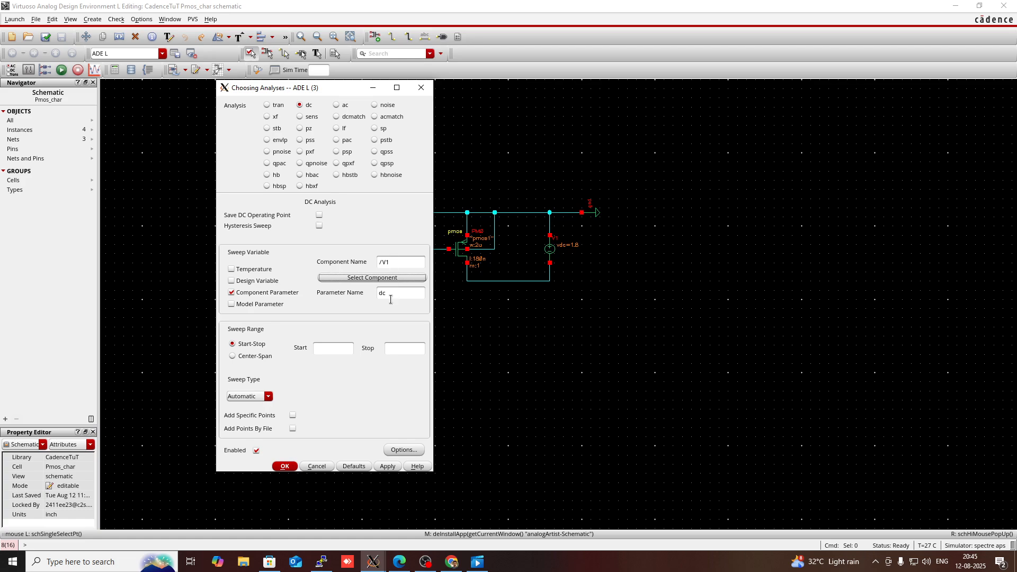
left_click(341, 346)
left_click(401, 347)
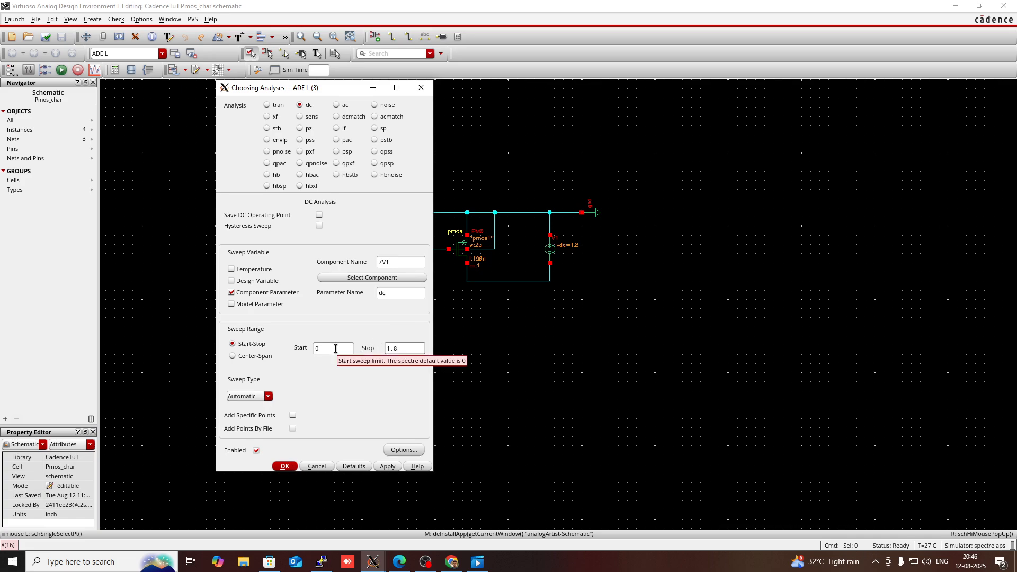
left_click(285, 466)
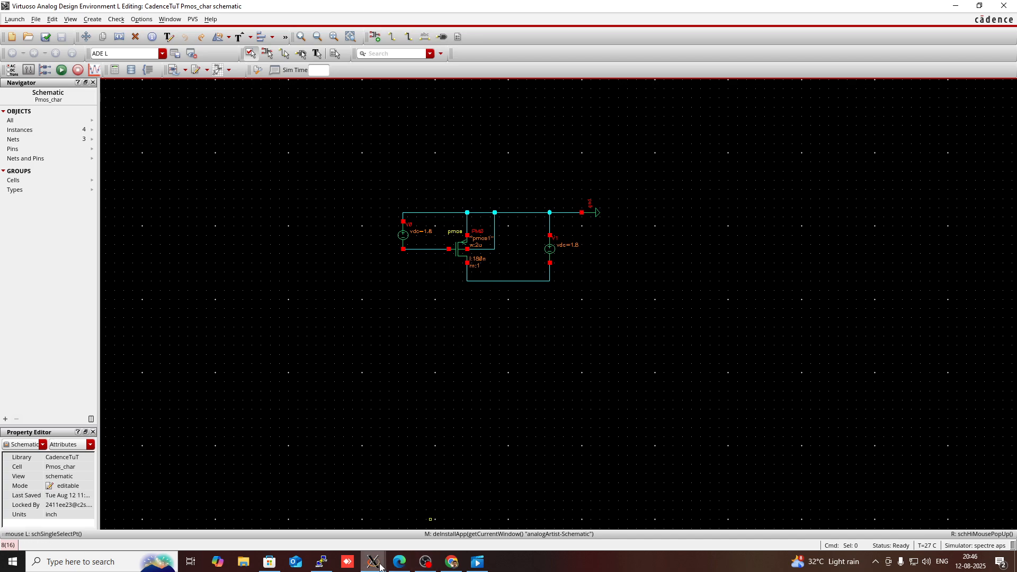
Step: Add the pmos source terminal PM0/S, selected from the design, as a plotted output
mouse_move(374, 563)
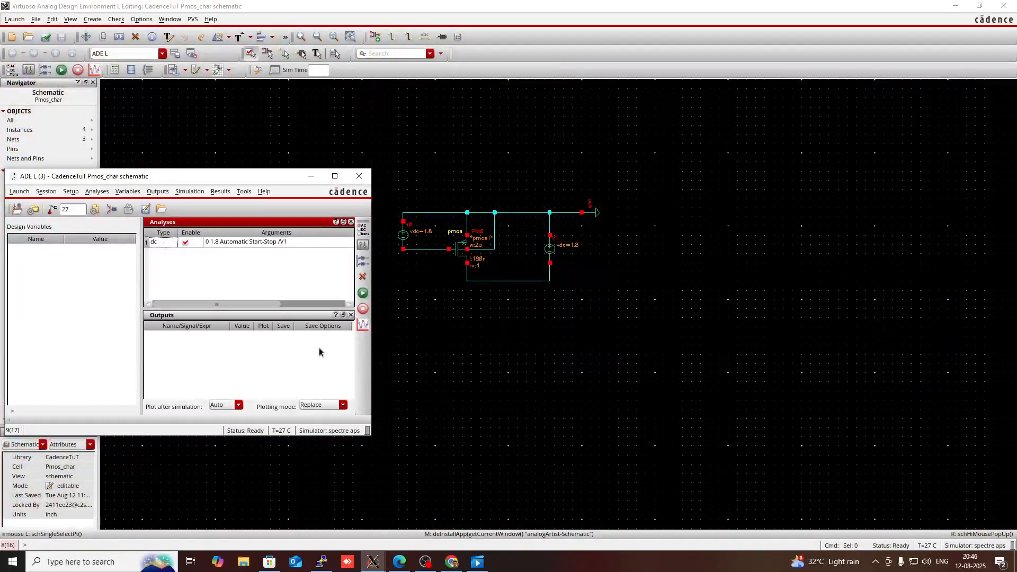
right_click(250, 360)
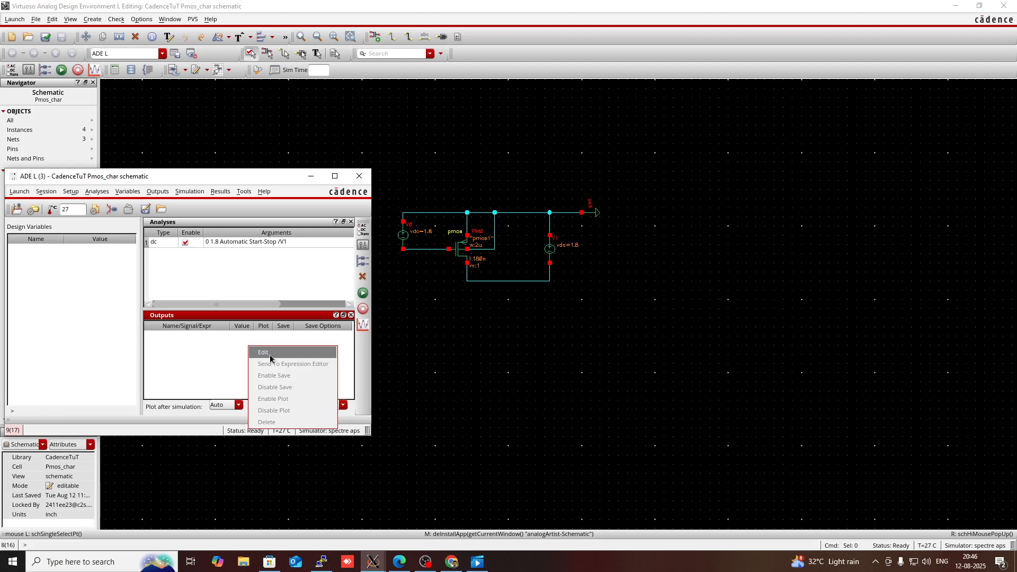
left_click(269, 354)
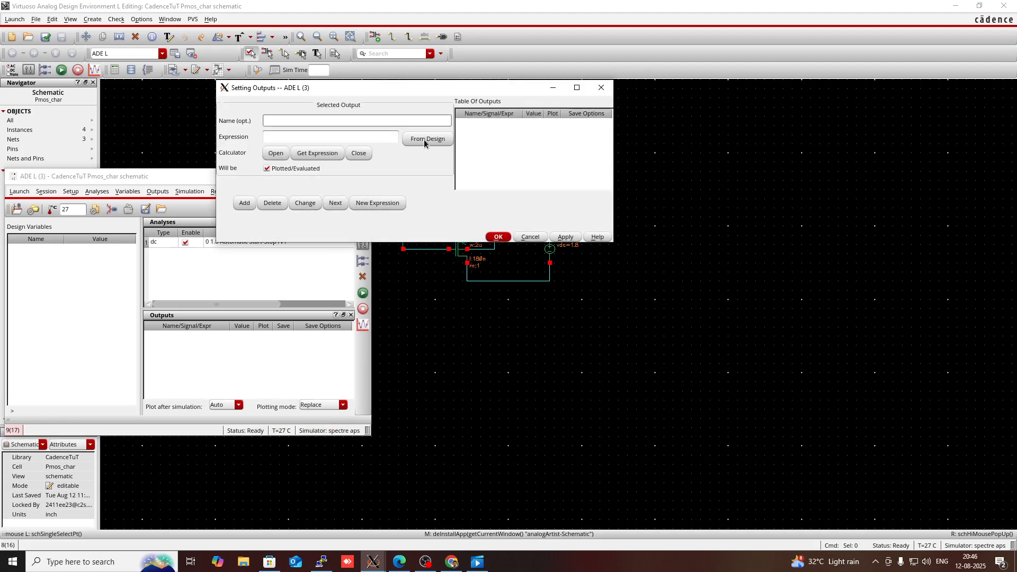
left_click(423, 138)
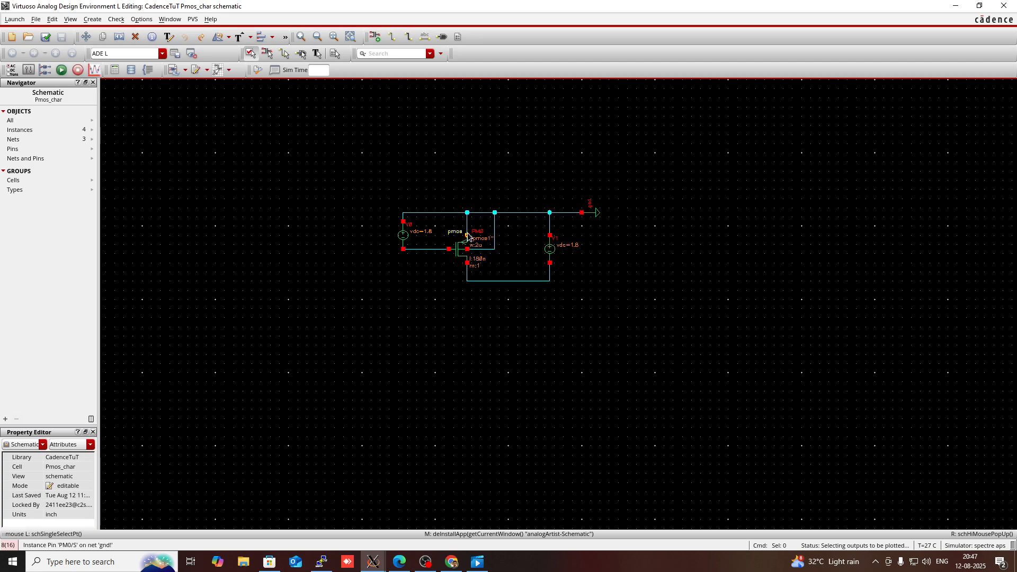
left_click(468, 235)
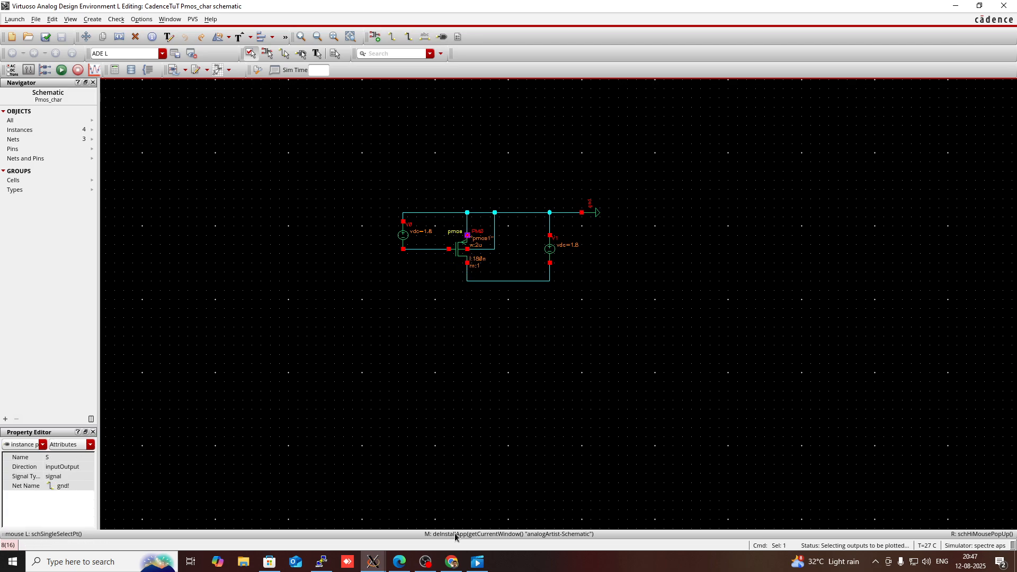
left_click(373, 564)
left_click(501, 517)
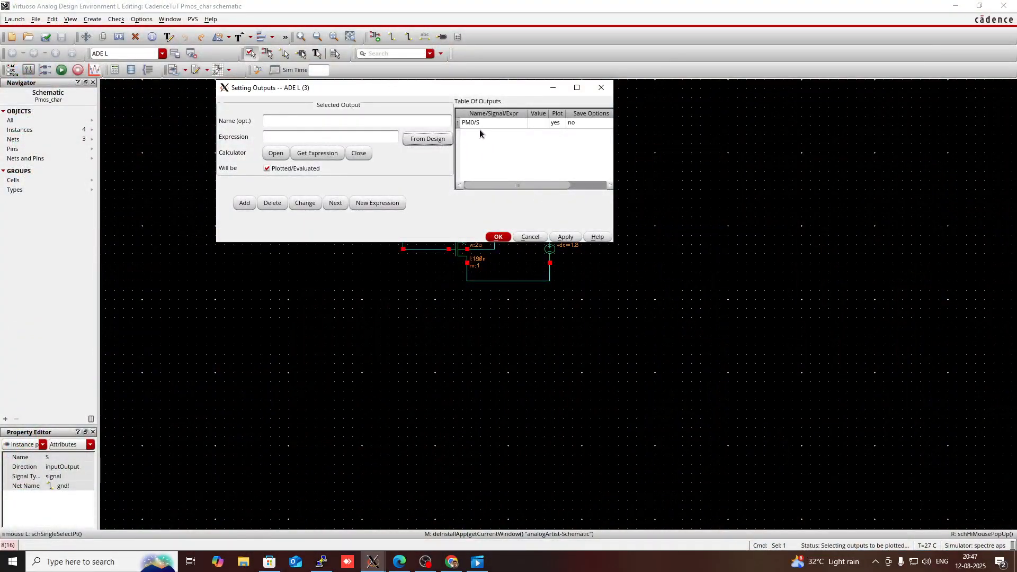
left_click(497, 237)
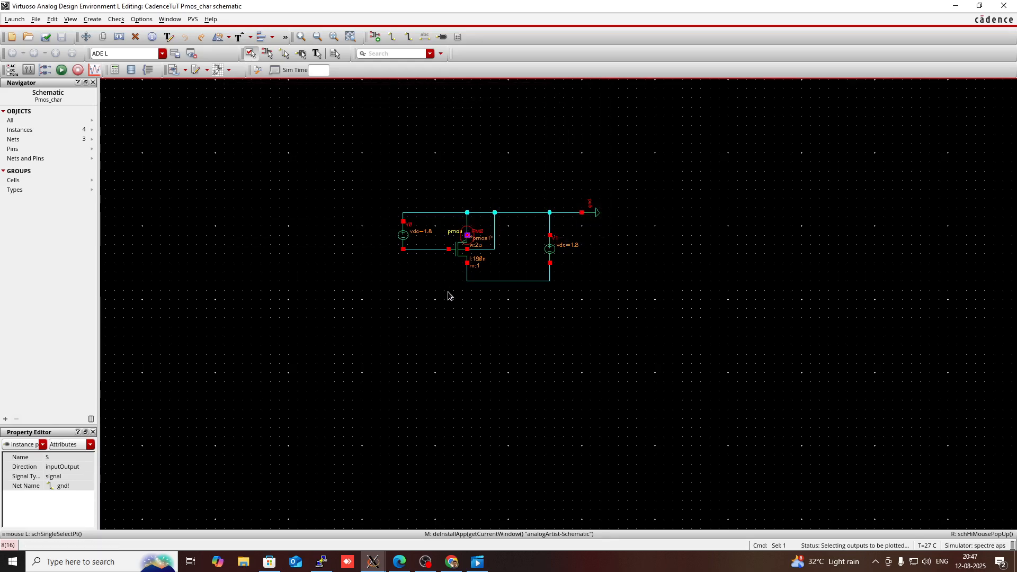
mouse_move(374, 561)
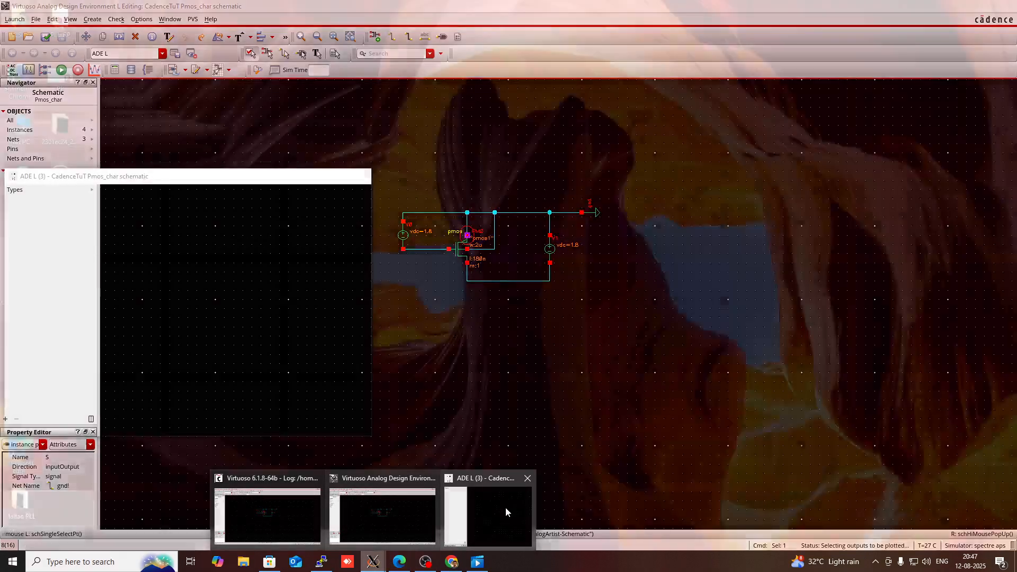
left_click(505, 507)
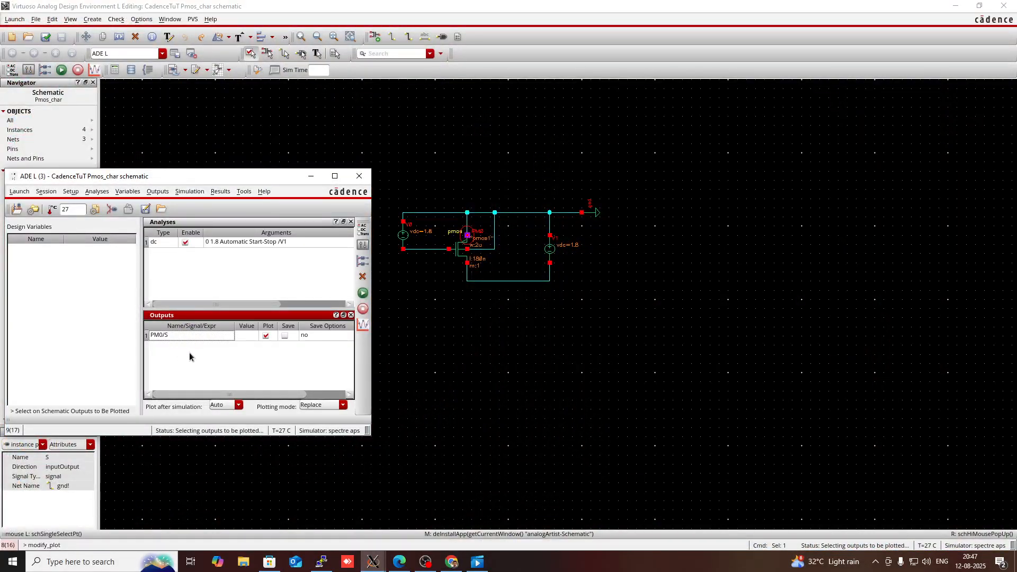
Step: Netlist and run the DC simulation, scroll through the simulator log, and close the log window
left_click(360, 294)
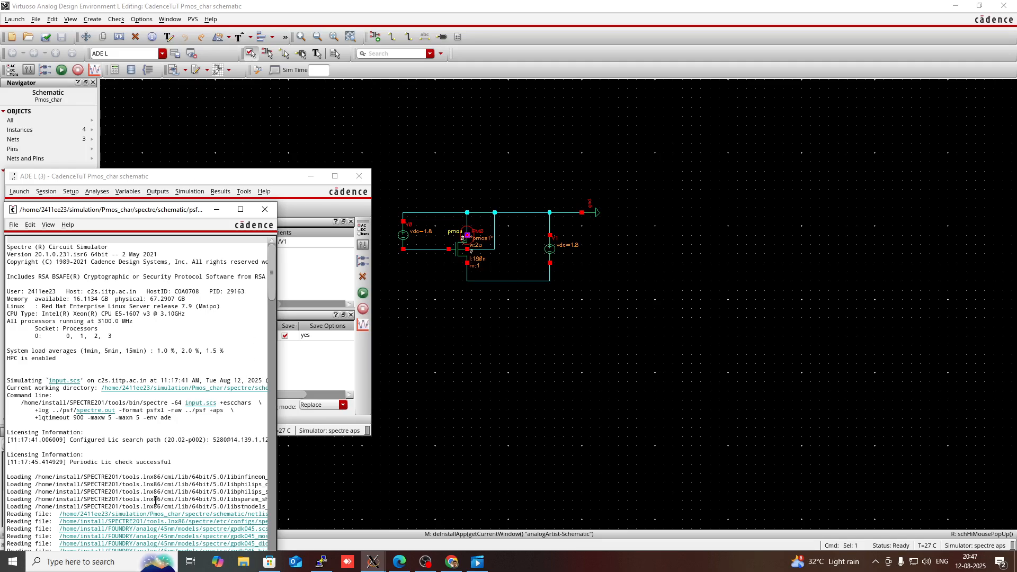
scroll(157, 503, "down", 3)
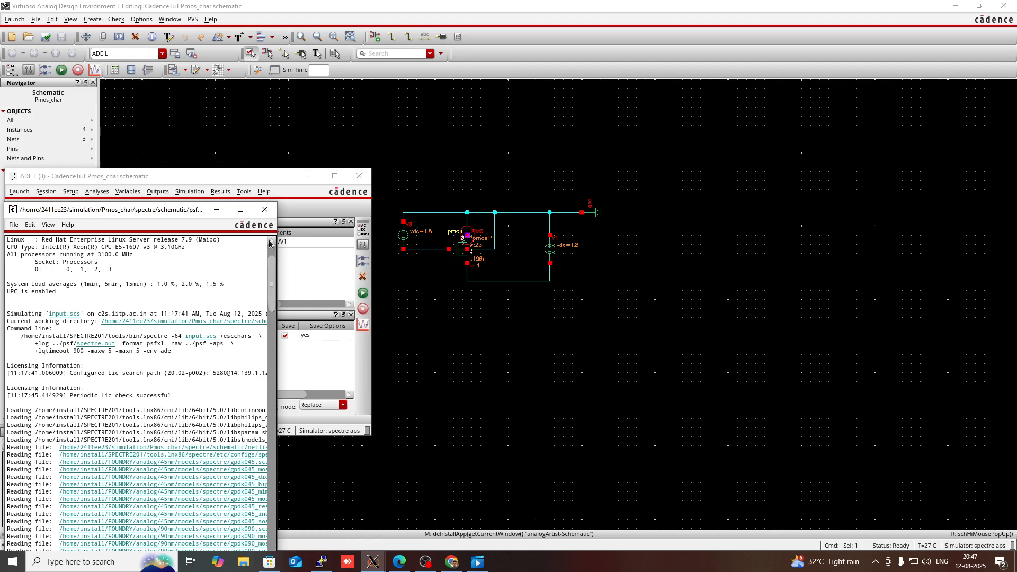
left_click(265, 209)
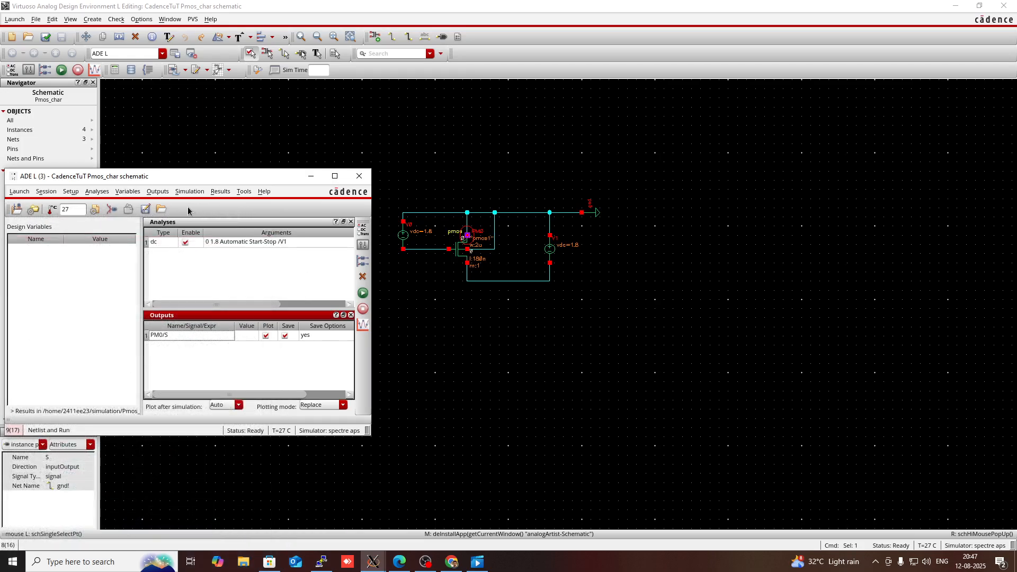
Step: Open the model library setup, disable the cds_ff_mpt.scs model file, and confirm
left_click(69, 193)
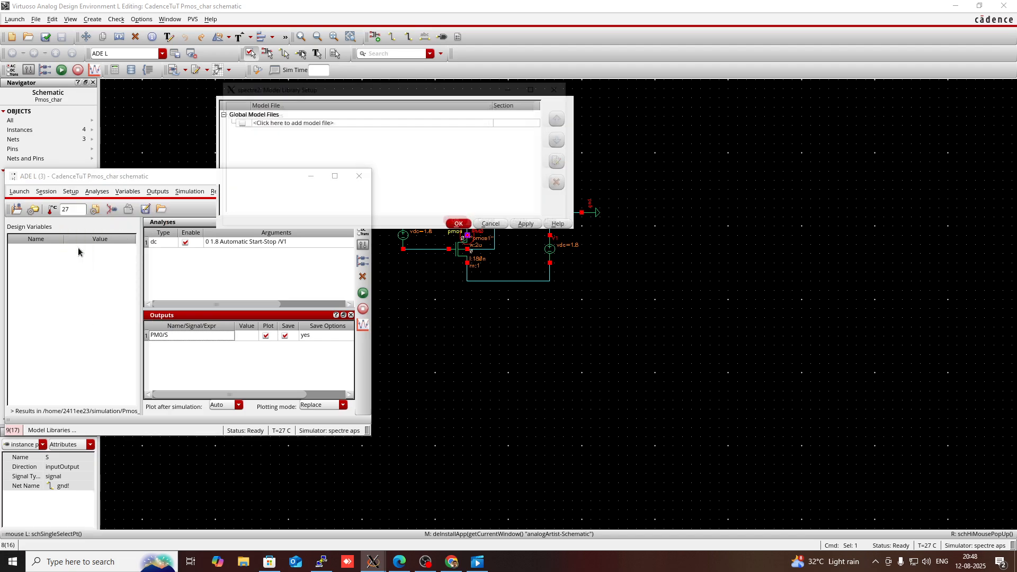
left_click(81, 245)
left_click(255, 150)
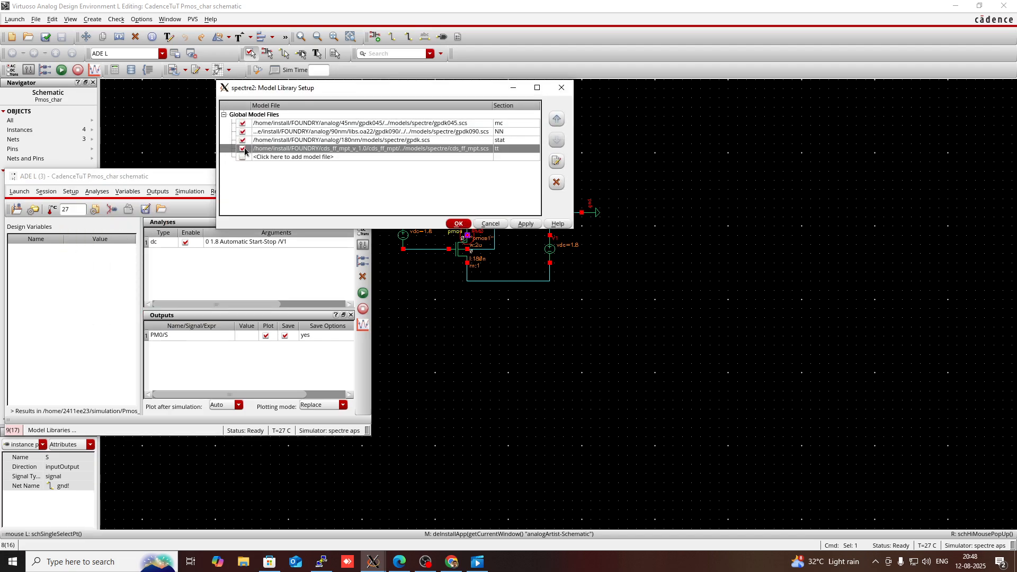
left_click(242, 149)
left_click(455, 225)
Step: Netlist and run the simulation again, view the PM0/S DC response plot maximized, and close it
left_click(358, 293)
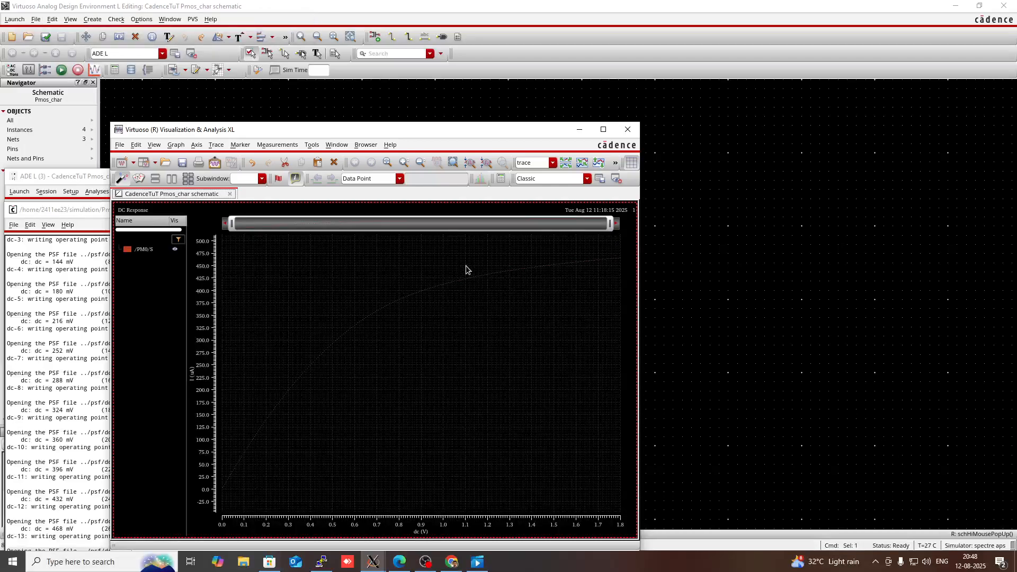
left_click(603, 129)
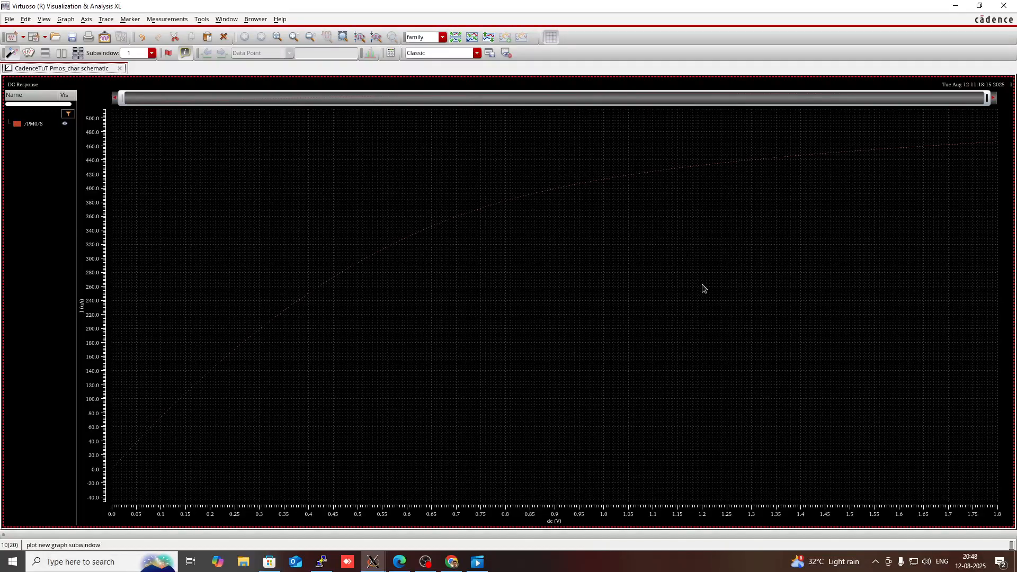
left_click(1004, 7)
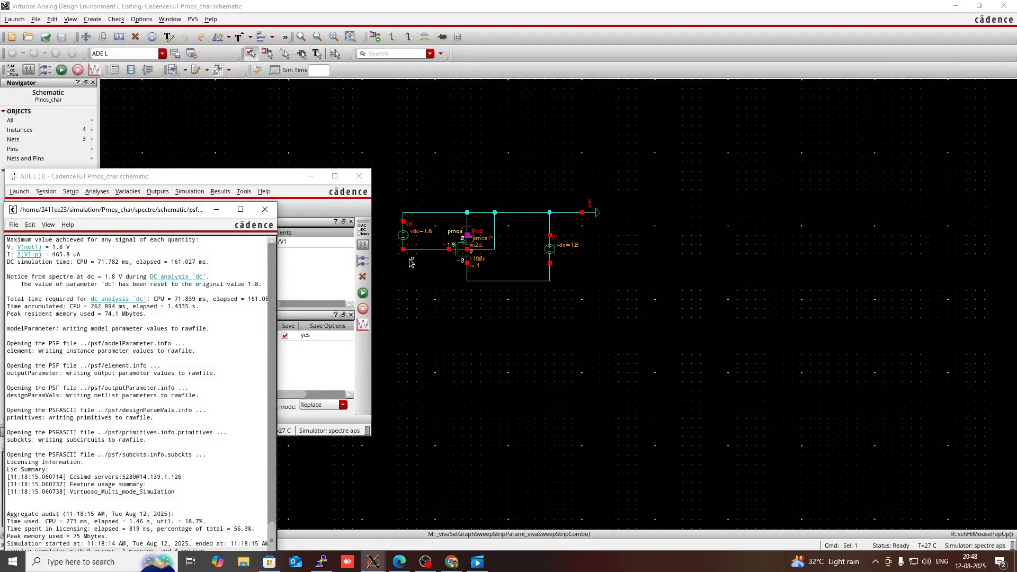
Step: Set the DC voltage of the left-hand vdc source V0 to the variable vgs
left_click(289, 281)
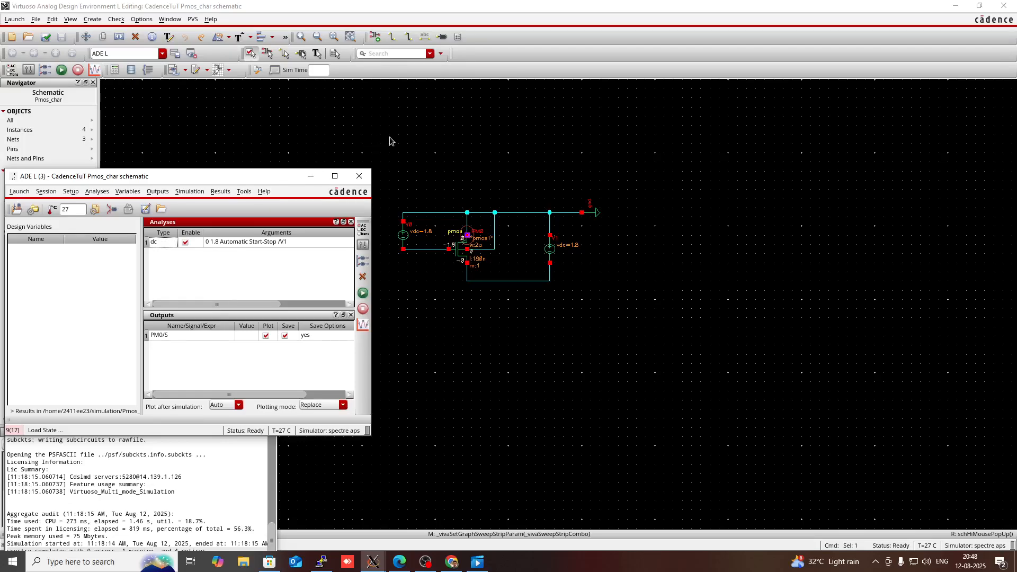
left_click(400, 172)
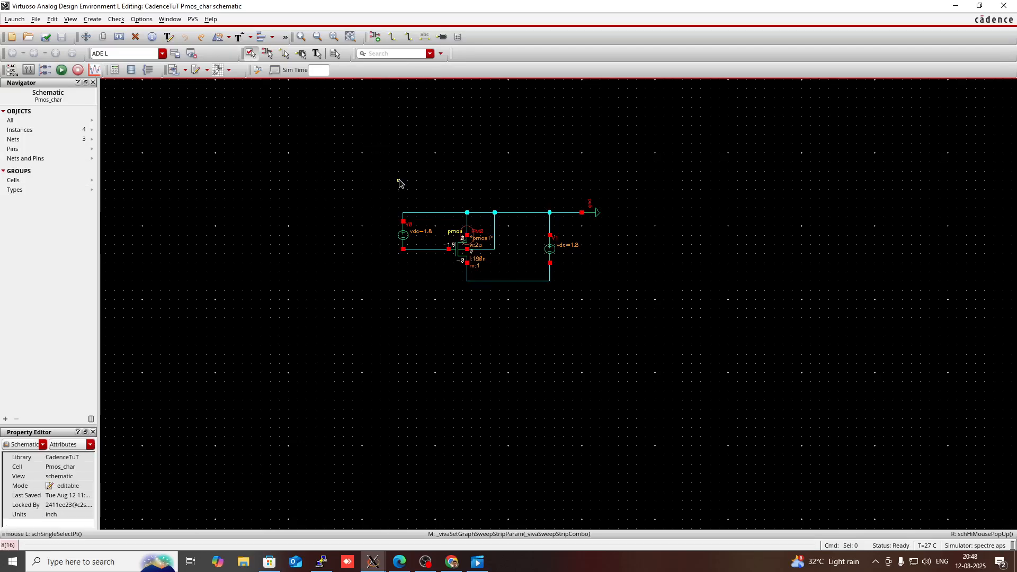
left_click(401, 244)
key("q")
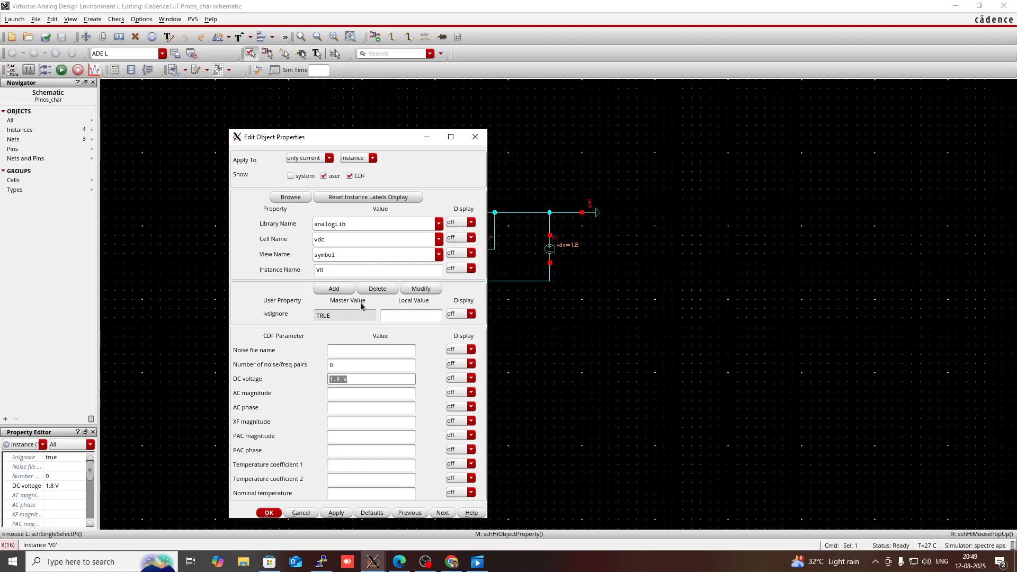
left_click(337, 380)
key("BackSpace")
key("BackSpace")
key("BackSpace")
type("vg")
key("Return")
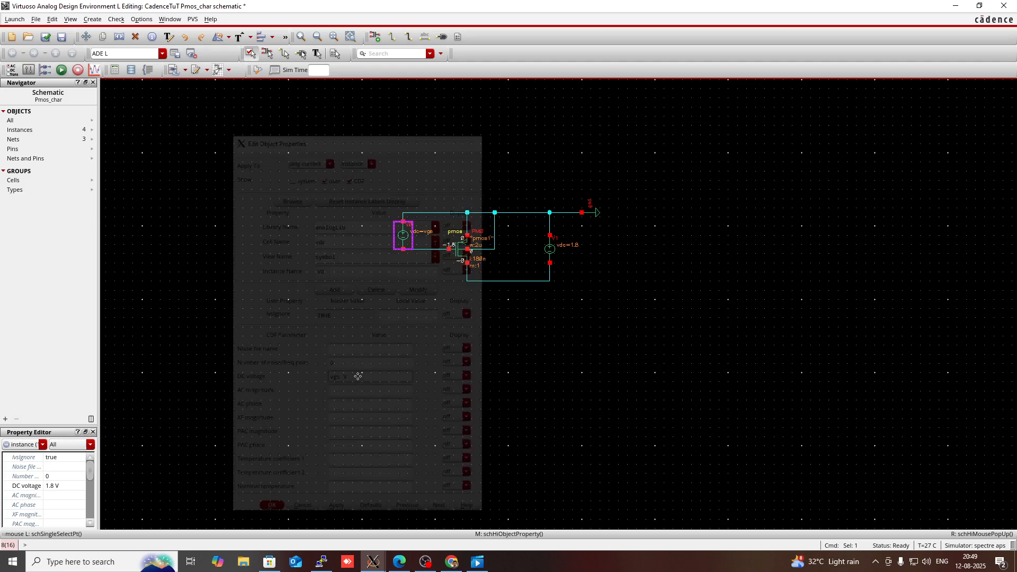
left_click(425, 325)
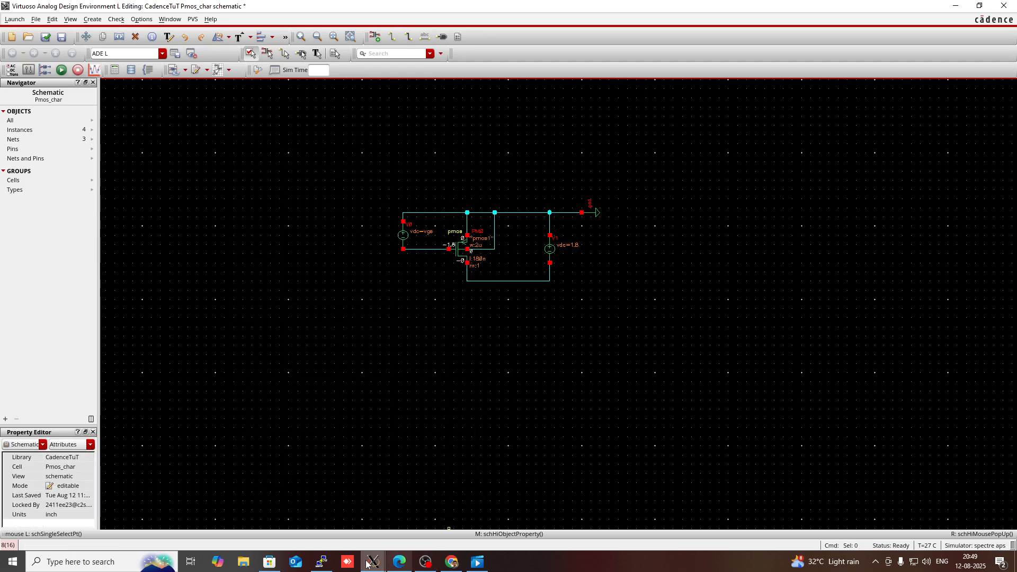
Step: Copy the design variables from the cellview into ADE L and set vgs to 1.8
mouse_move(373, 561)
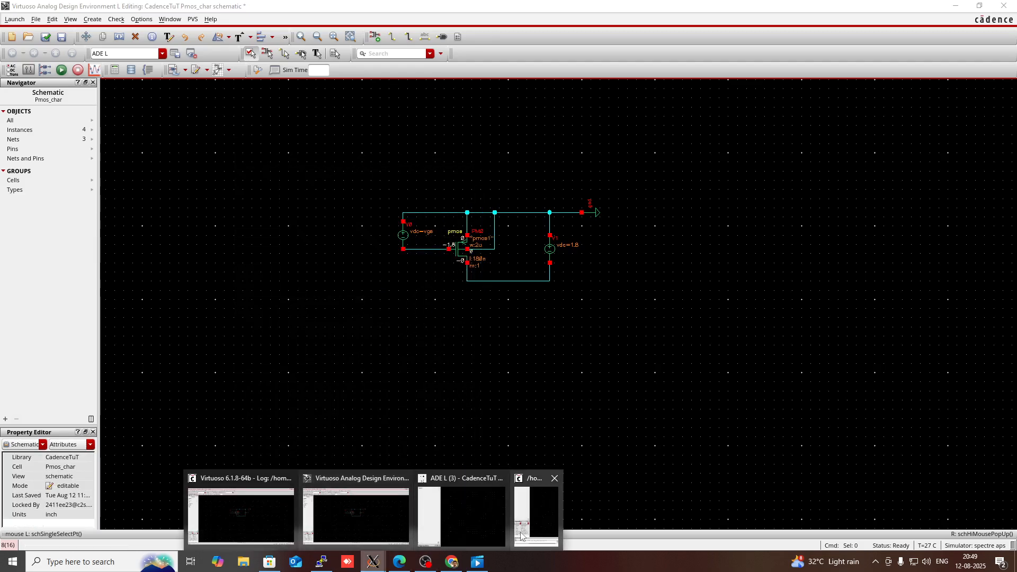
left_click(421, 536)
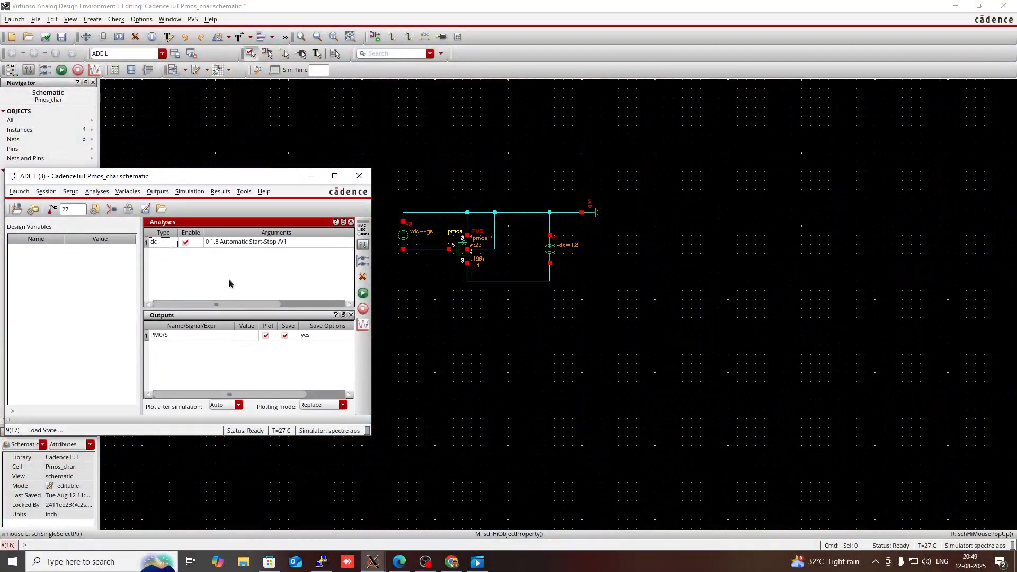
right_click(80, 282)
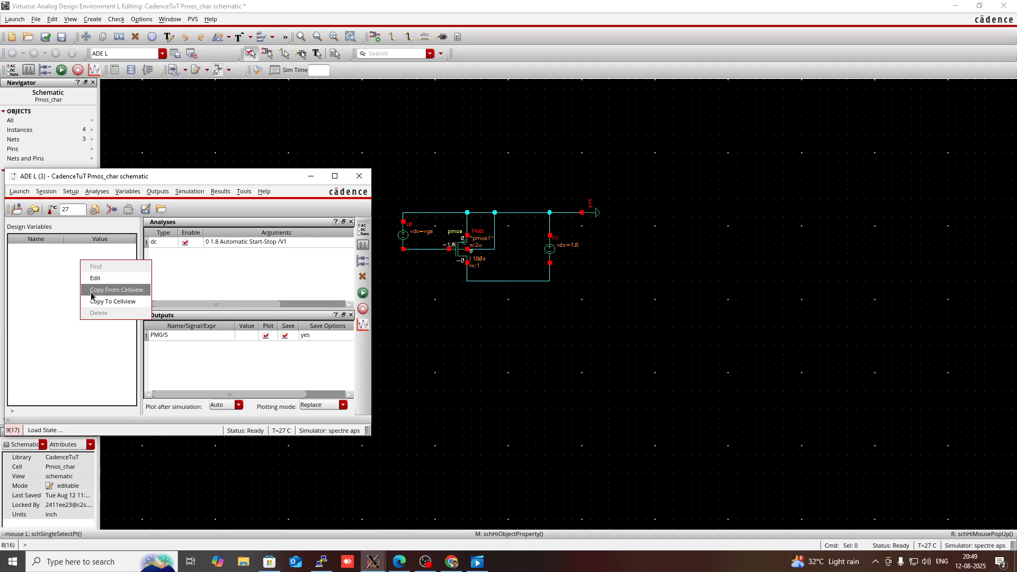
left_click(128, 290)
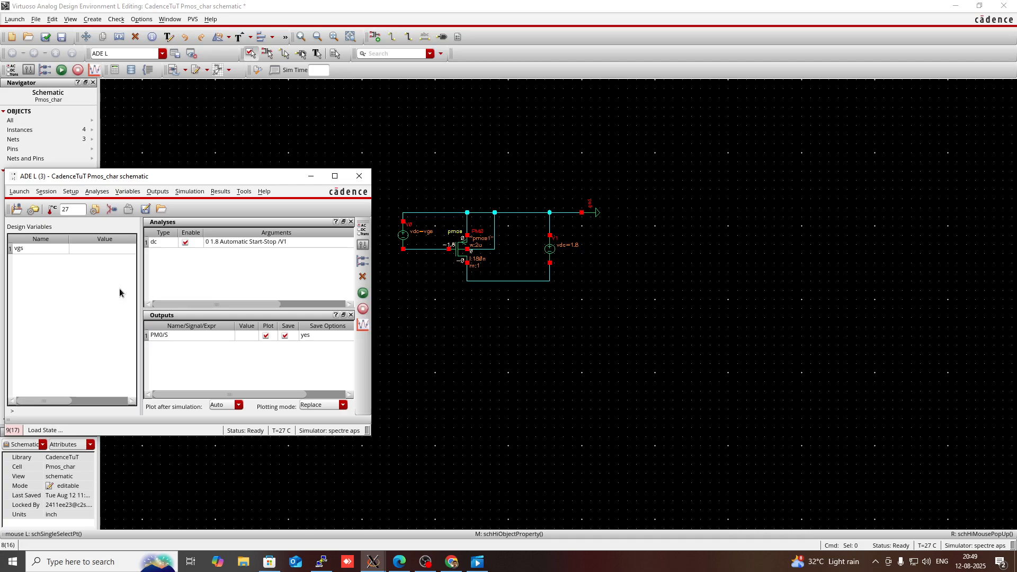
double_click(104, 249)
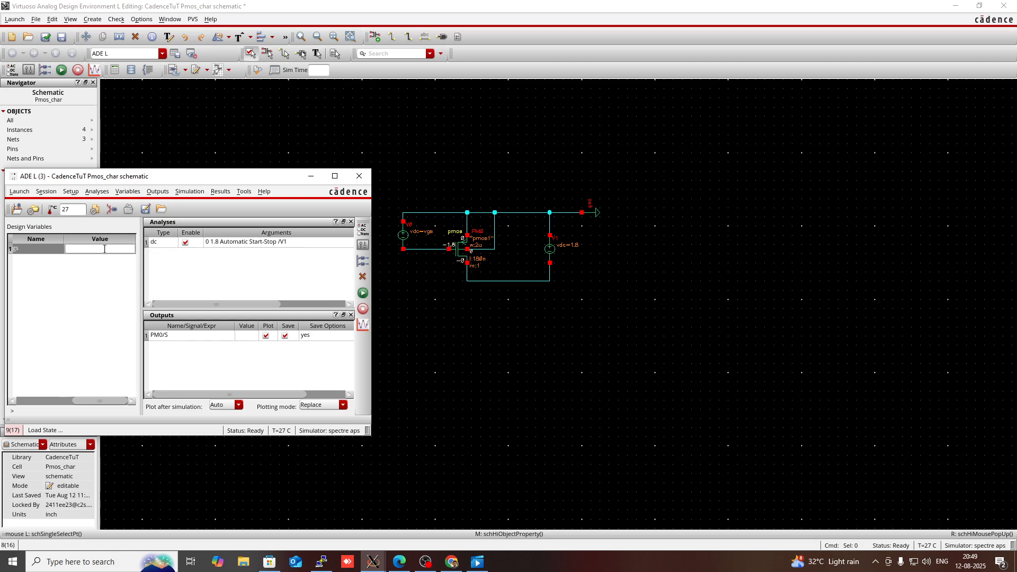
type("1.8")
left_click(172, 257)
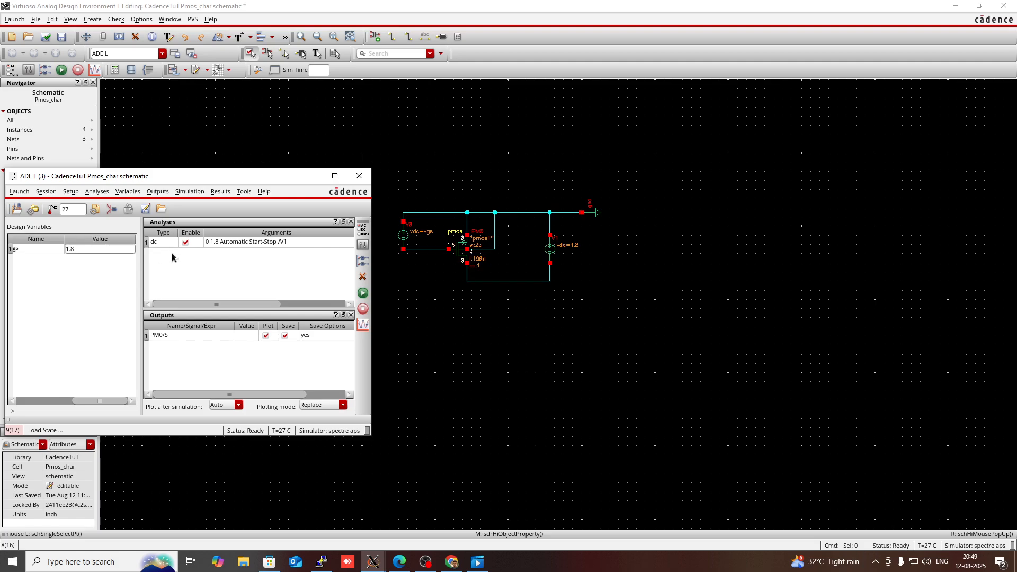
left_click(123, 282)
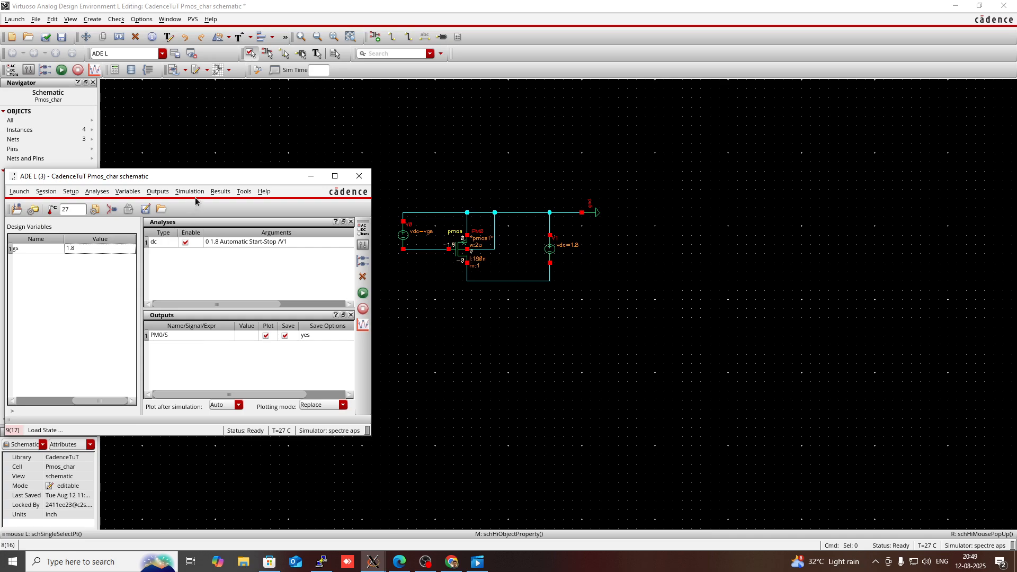
Step: Open Parametric Analysis and add vgs as the sweep variable
left_click(240, 192)
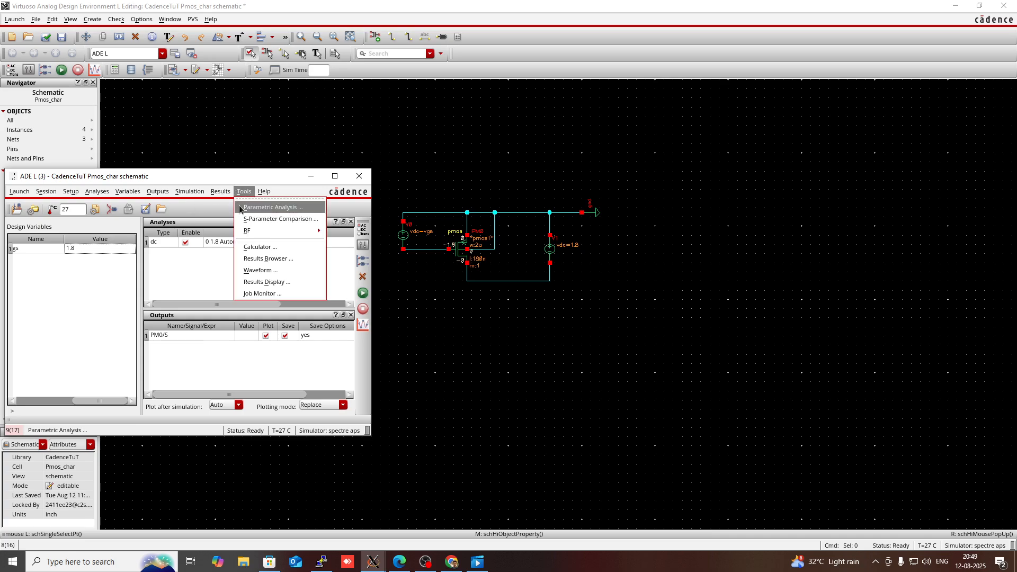
left_click(273, 207)
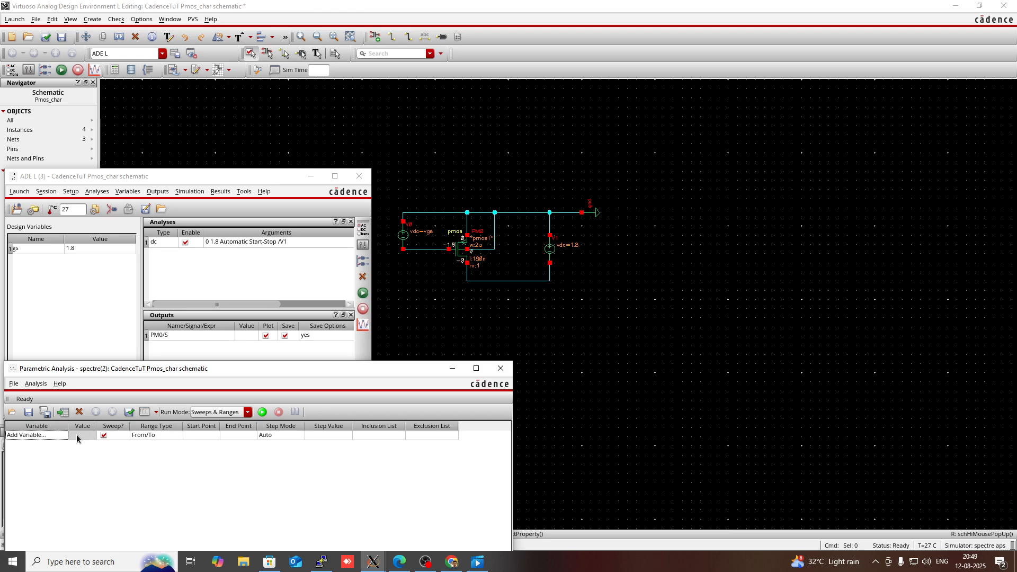
left_click(52, 435)
left_click(52, 434)
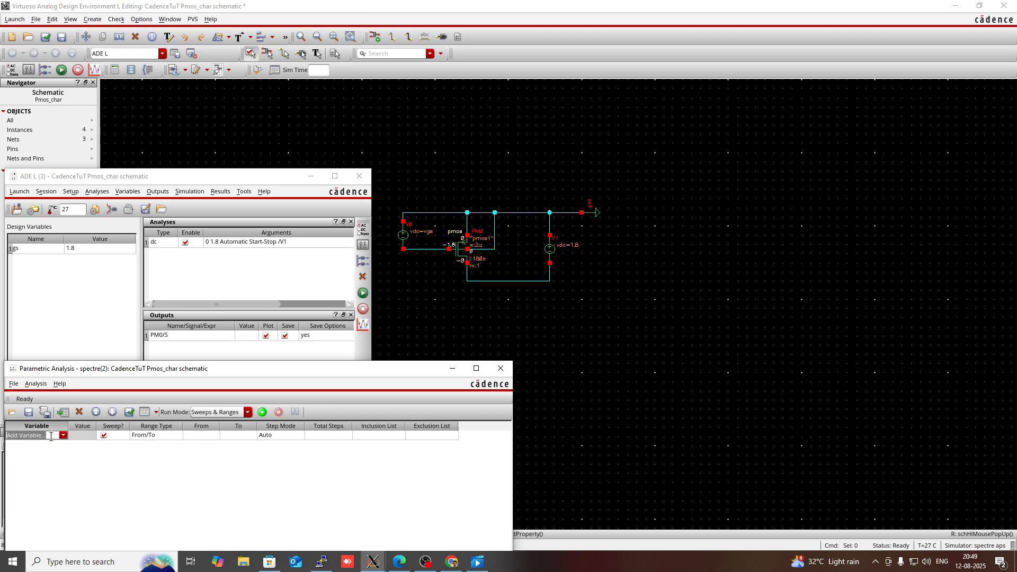
left_click(63, 435)
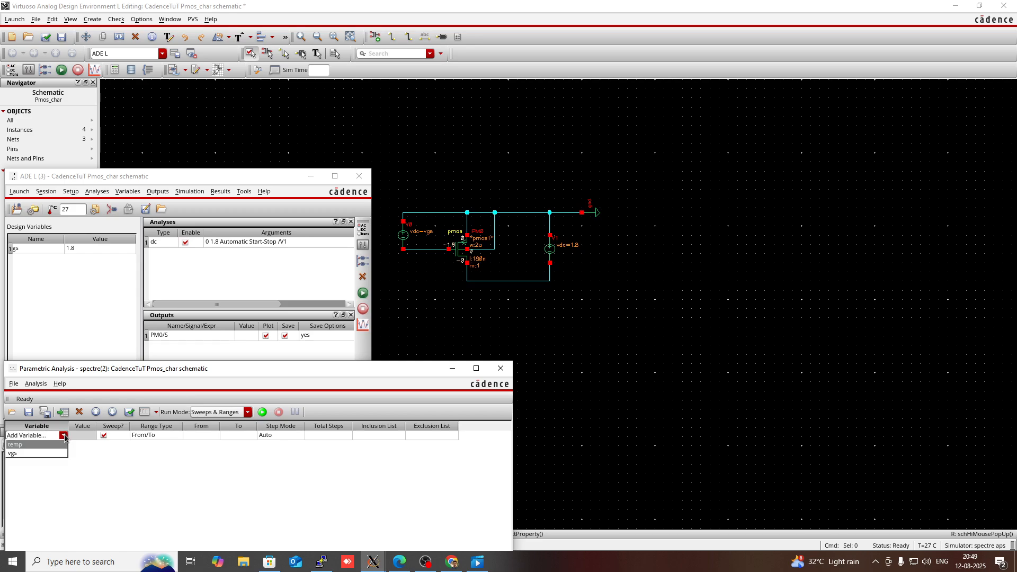
left_click(52, 454)
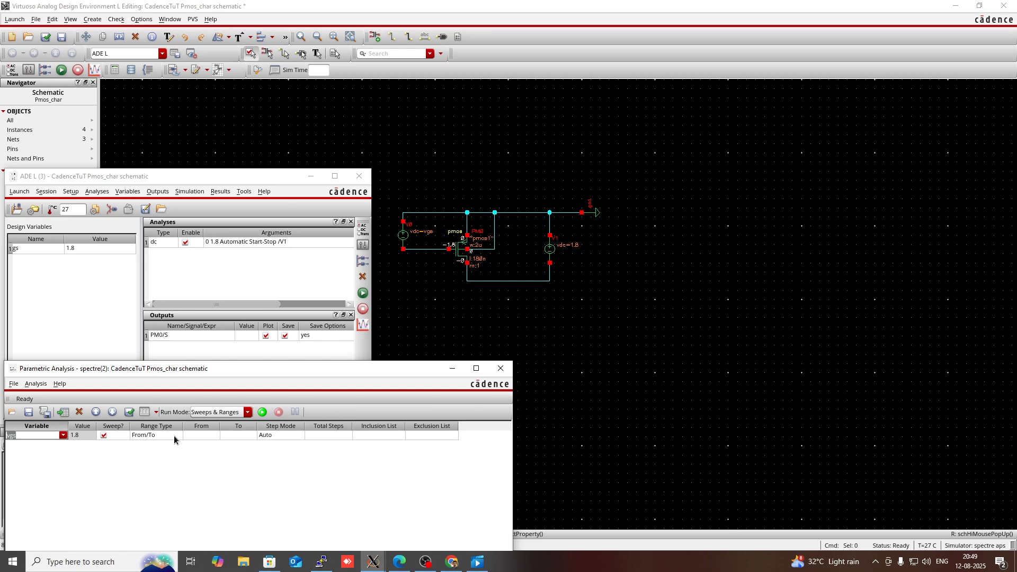
Step: Set the vgs sweep range from 0 to 1.8
left_click(200, 435)
left_click(200, 437)
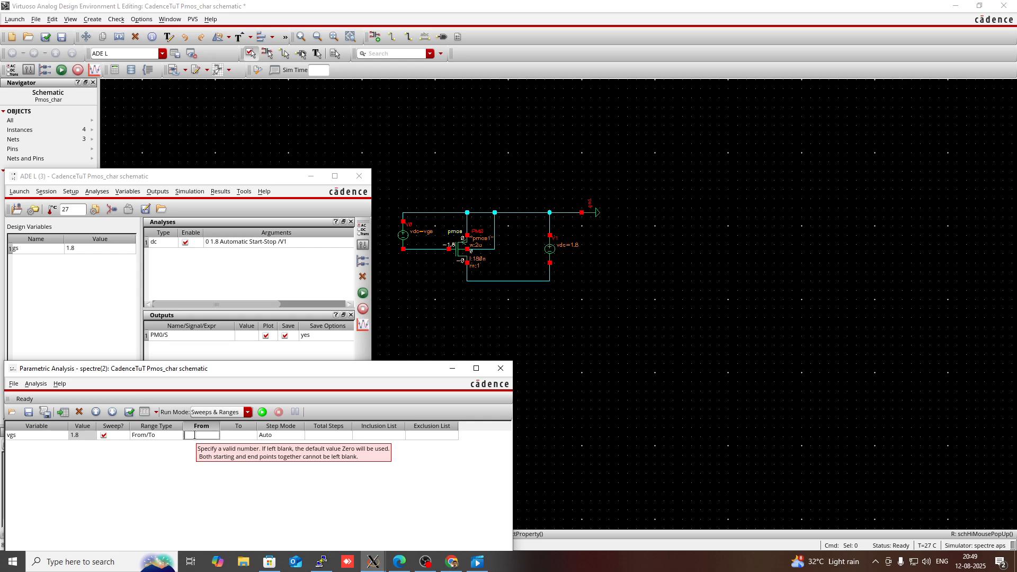
type("0")
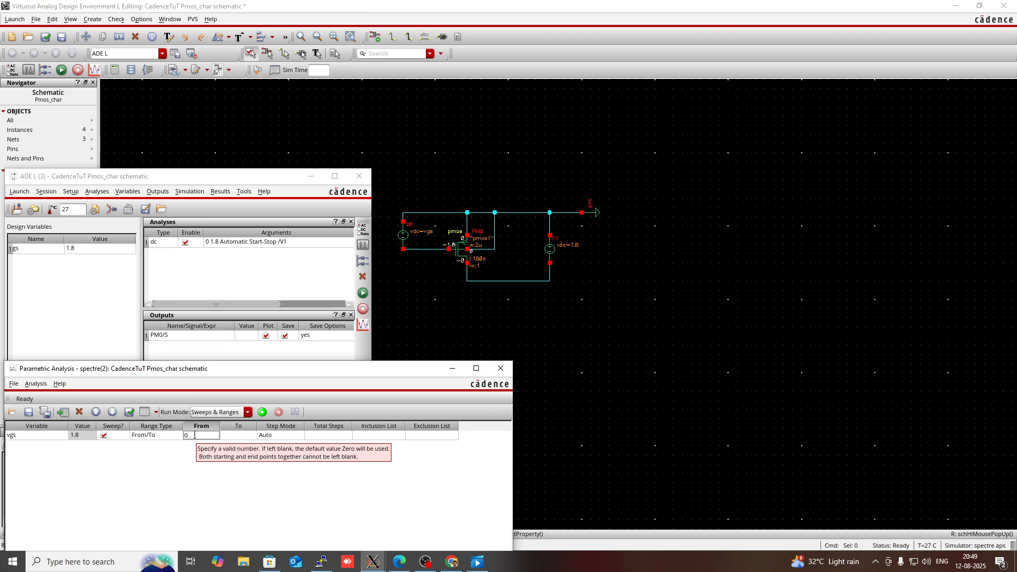
left_click(235, 436)
left_click(234, 435)
type("1.8")
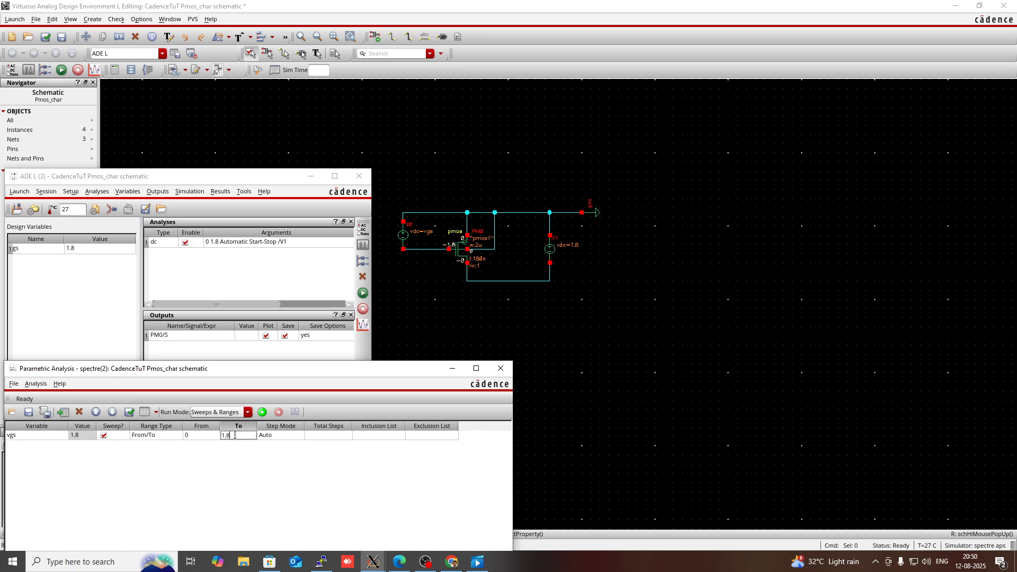
Step: Choose Linear Steps with a step size of 0.3 and run the selected parametric sweep
left_click(287, 436)
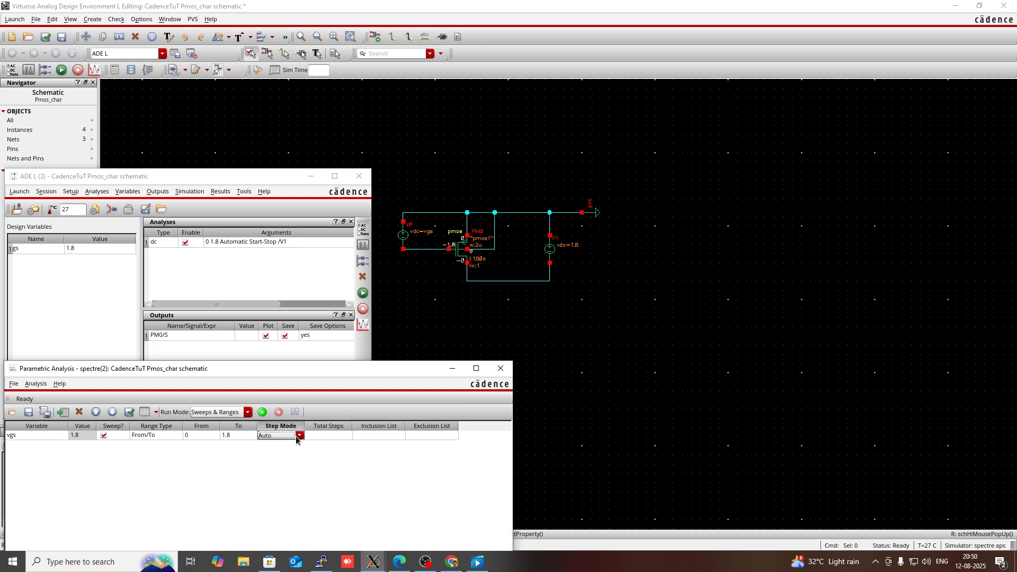
left_click(297, 436)
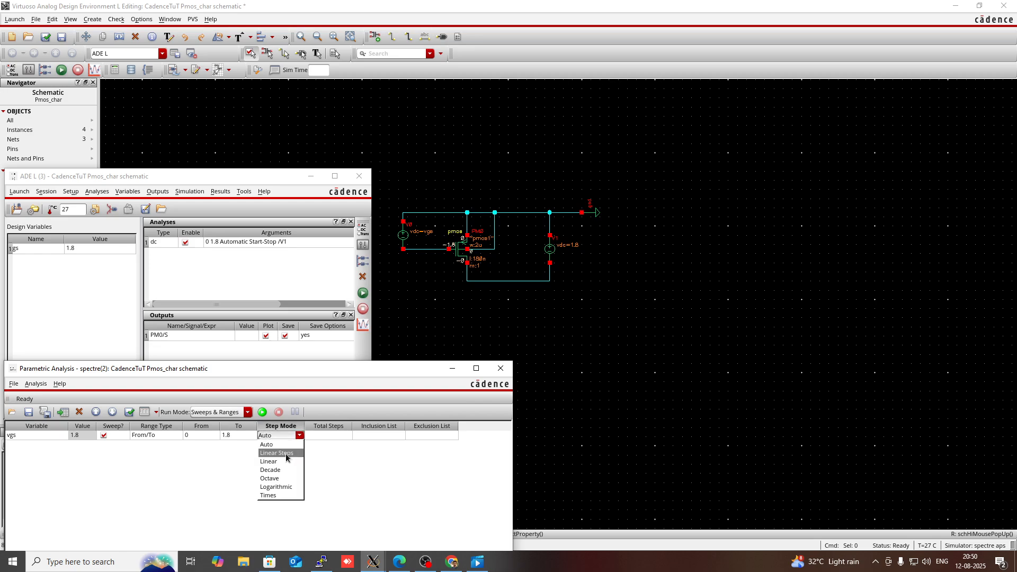
left_click(287, 454)
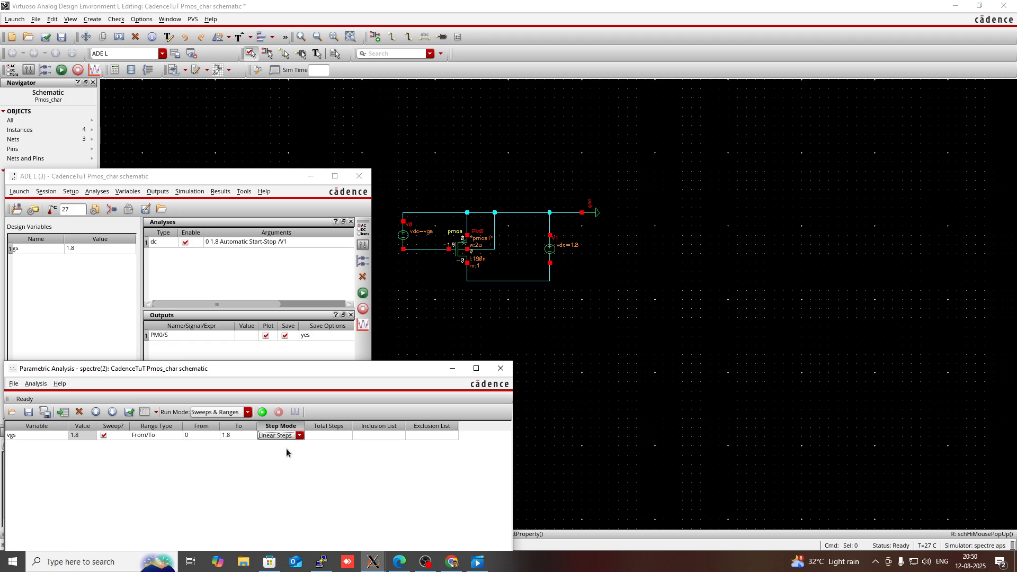
left_click(326, 435)
left_click(325, 435)
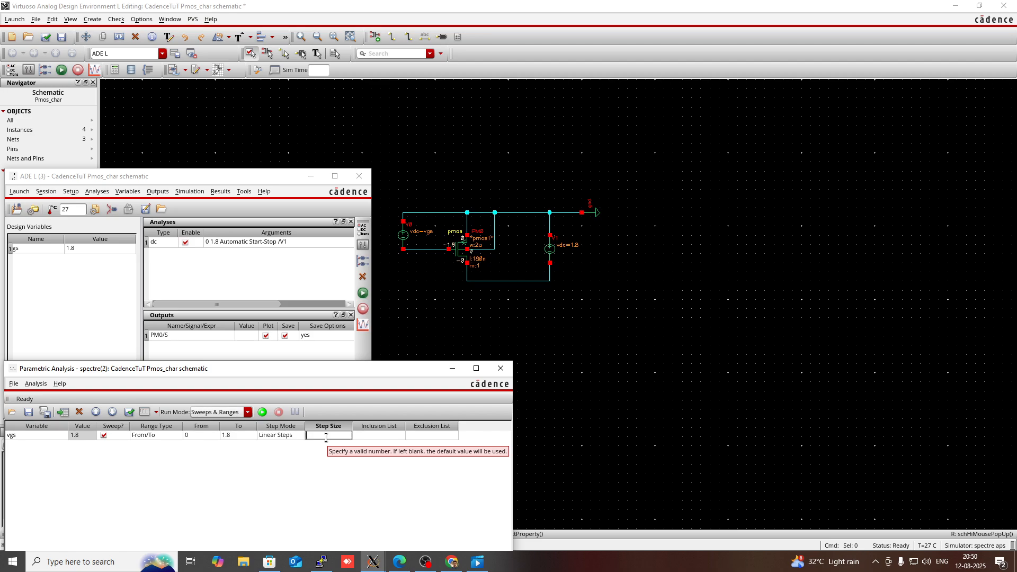
type("0.3")
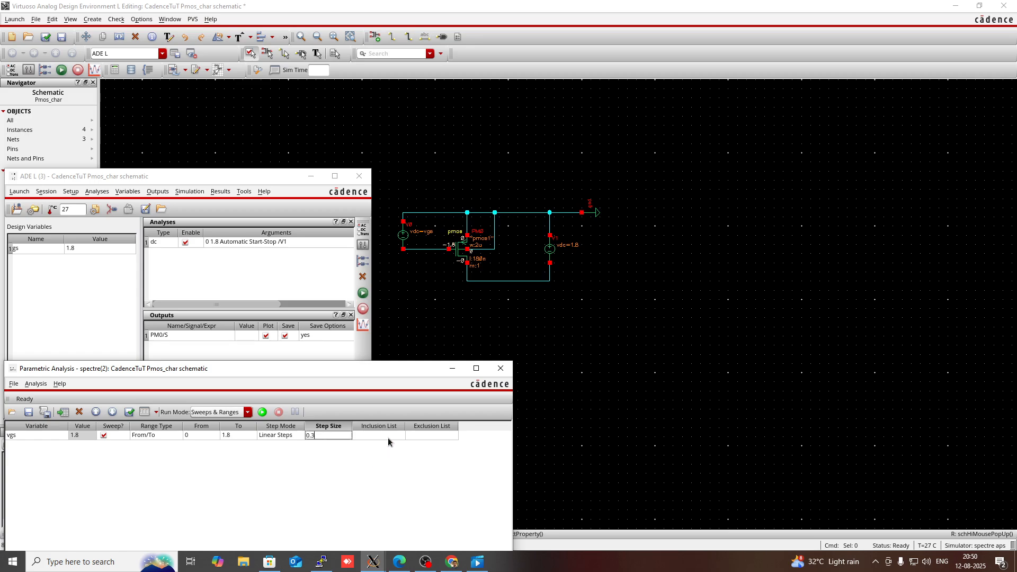
left_click(479, 371)
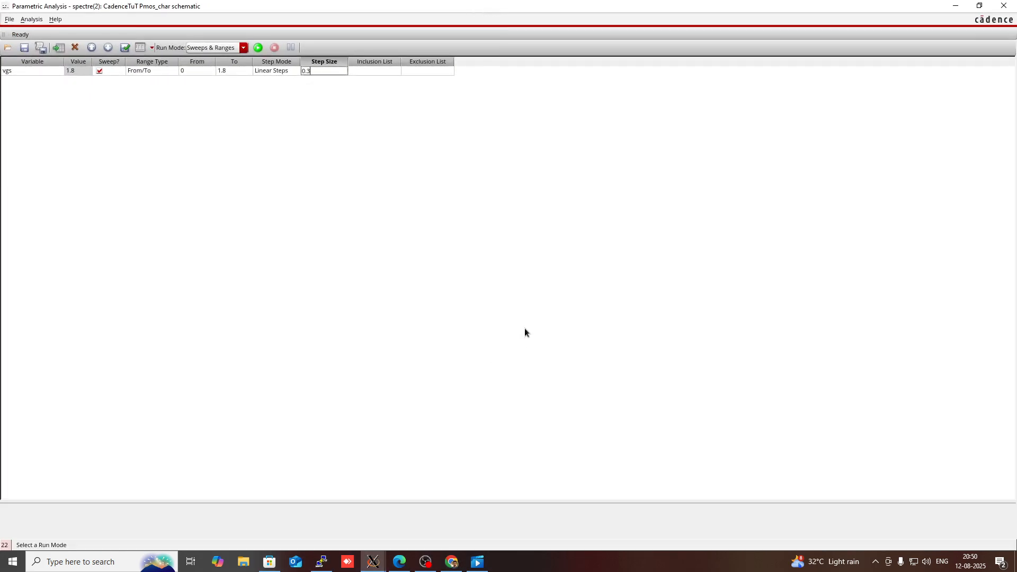
left_click(257, 47)
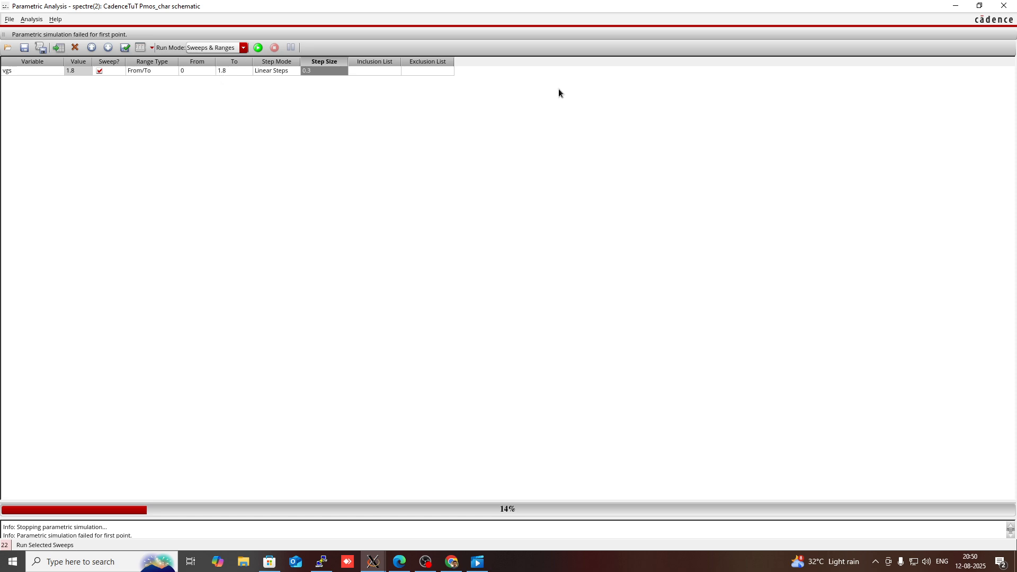
Step: Open the simulation log window to read why the parametric simulation failed
left_click(955, 5)
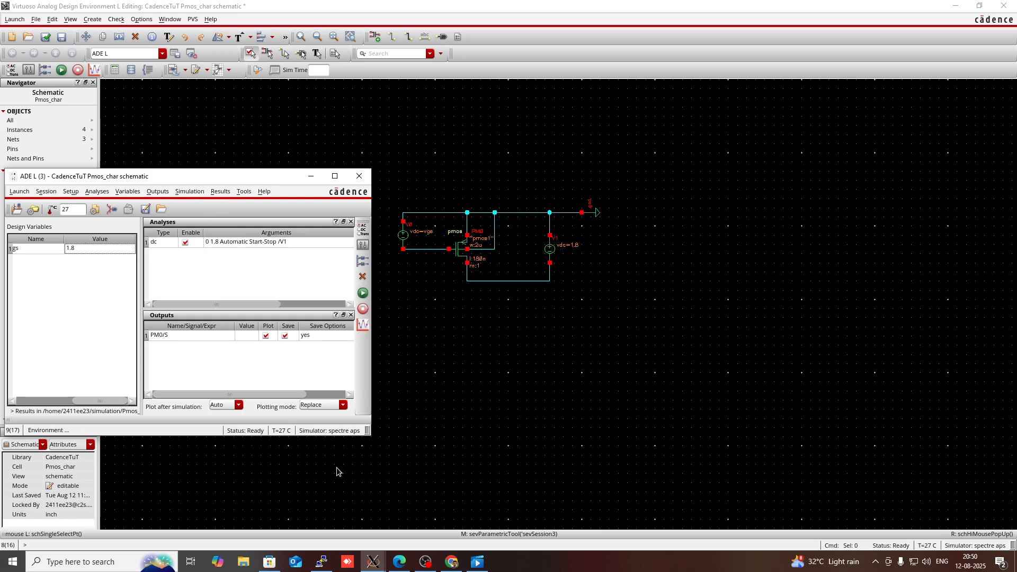
left_click(374, 560)
left_click(199, 516)
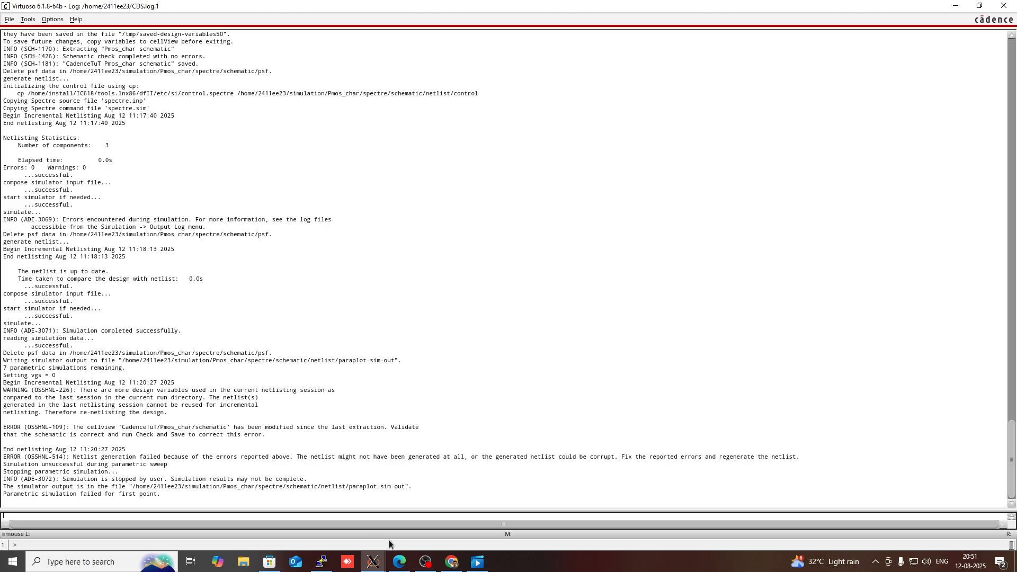
Step: Return to the Pmos_char schematic and check and save it
left_click(374, 565)
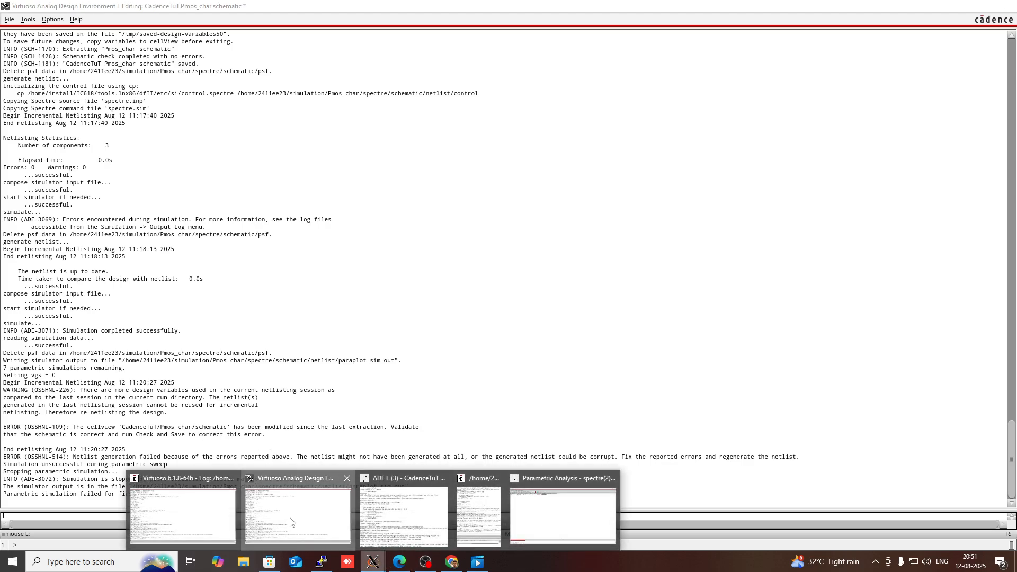
left_click(270, 483)
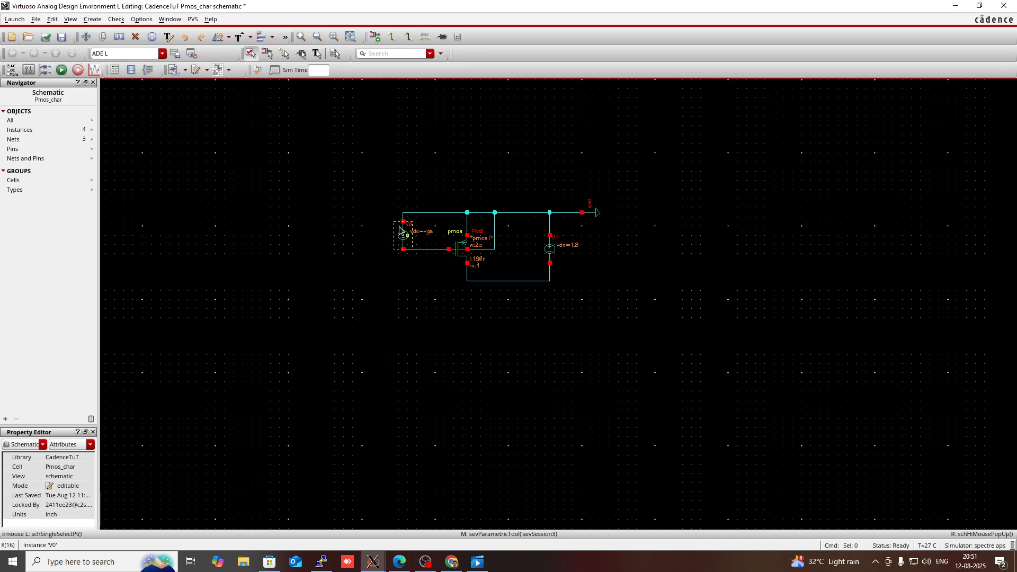
left_click(45, 37)
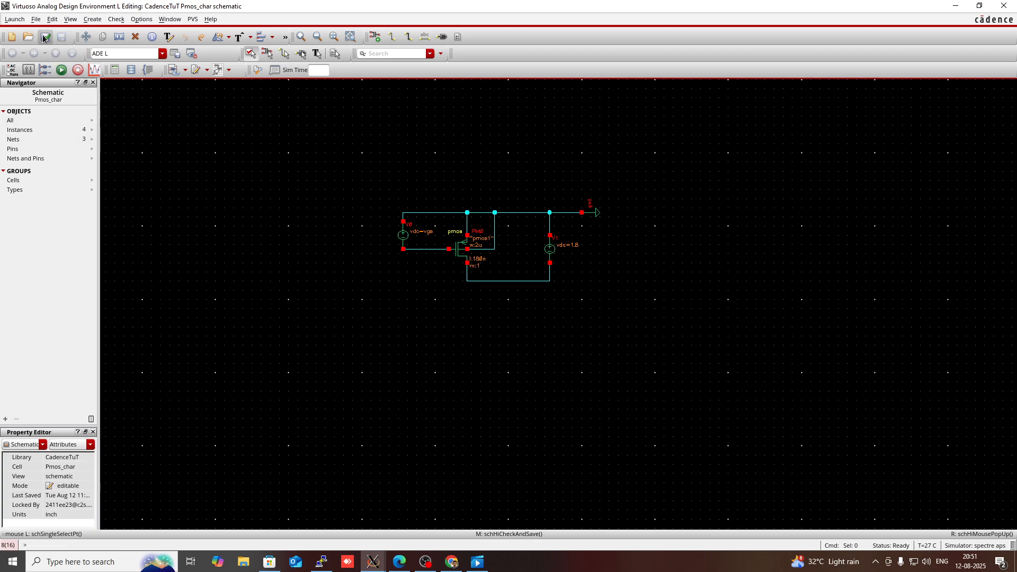
Step: Return to Parametric Analysis and rerun the selected vgs sweep
mouse_move(373, 561)
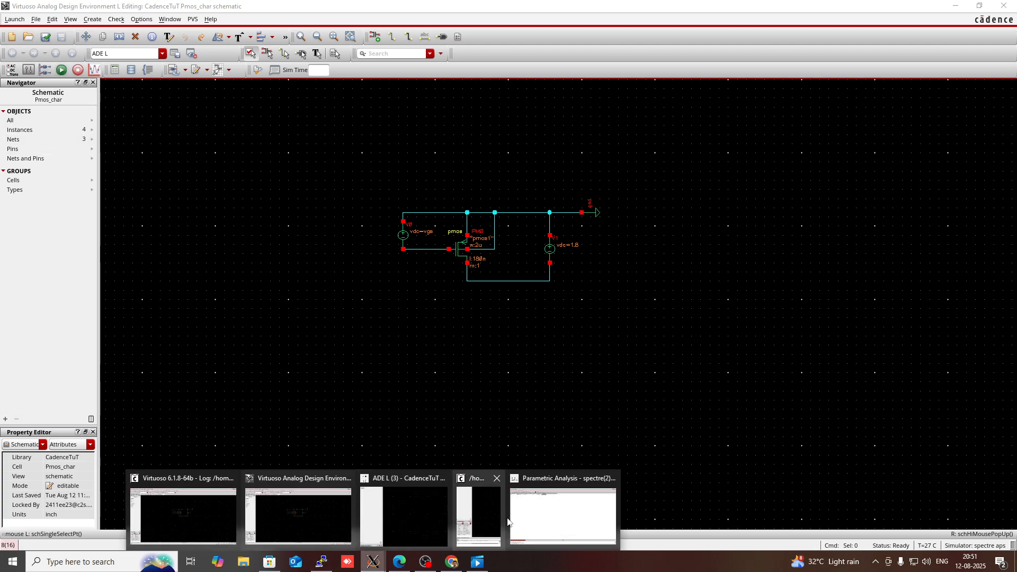
left_click(530, 513)
left_click(258, 47)
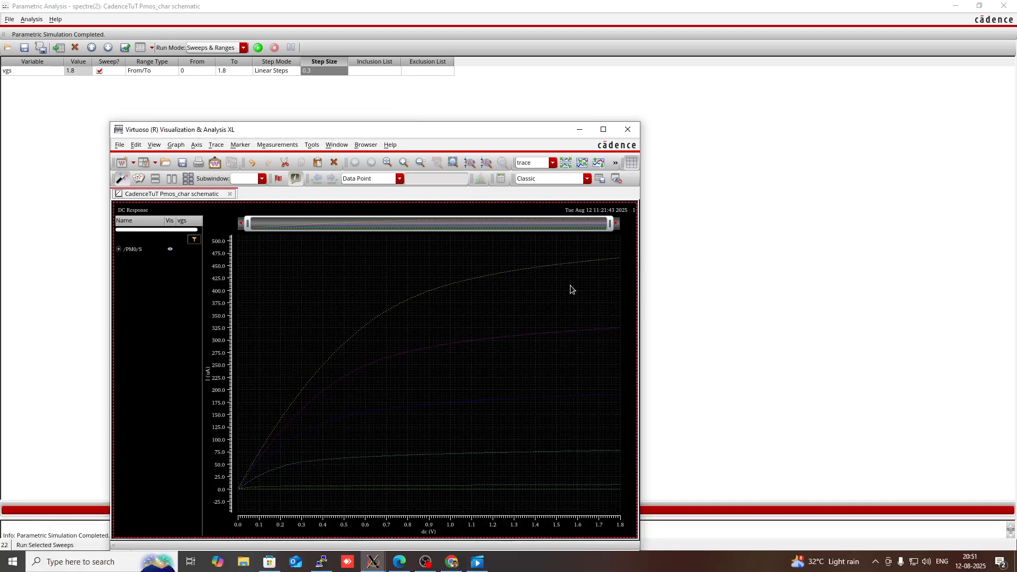
Step: Maximize the waveform window to examine the family of drain-current curves across the vgs sweep
left_click(603, 130)
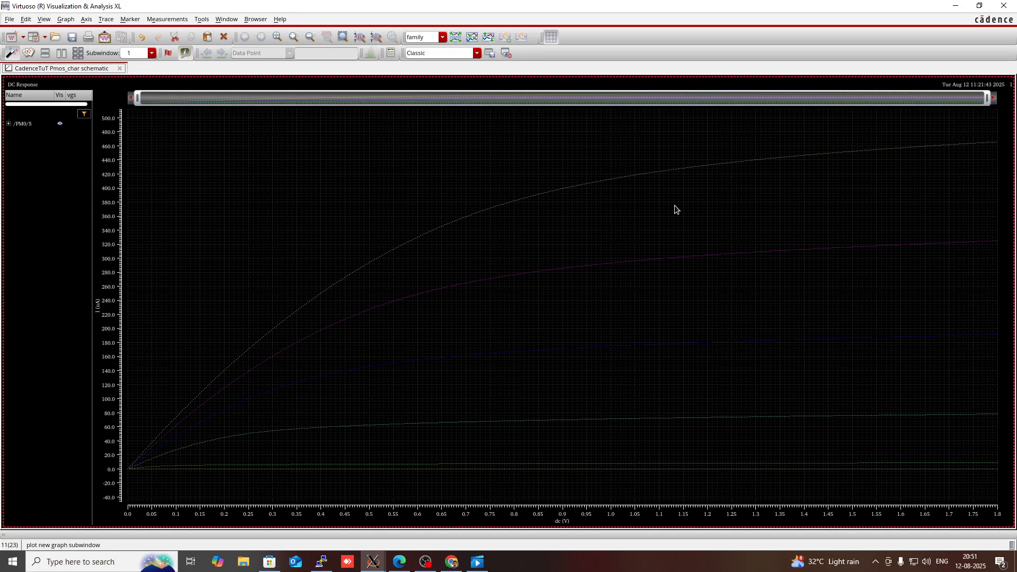
mouse_move(659, 173)
mouse_move(808, 158)
mouse_move(739, 160)
mouse_move(373, 561)
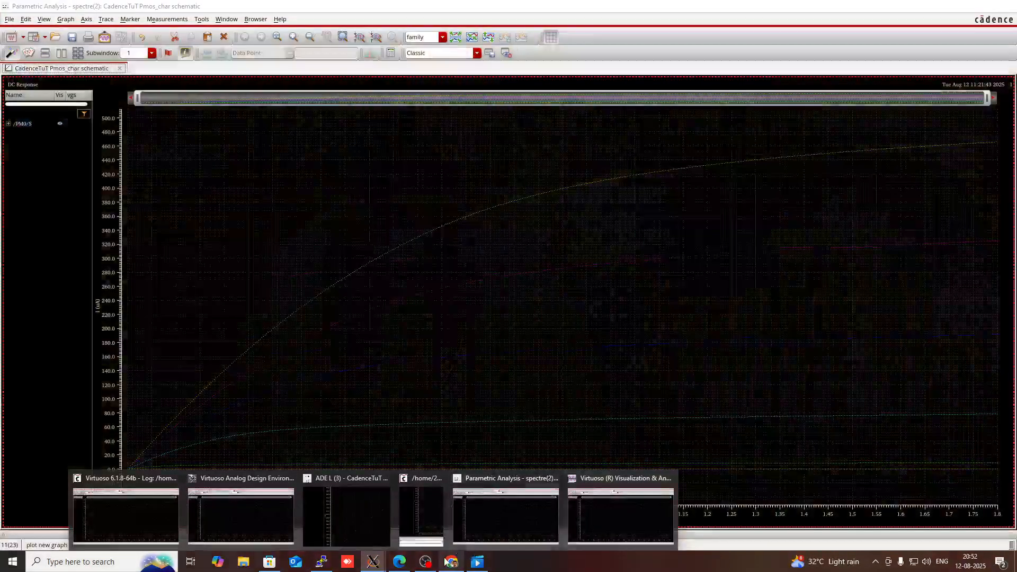